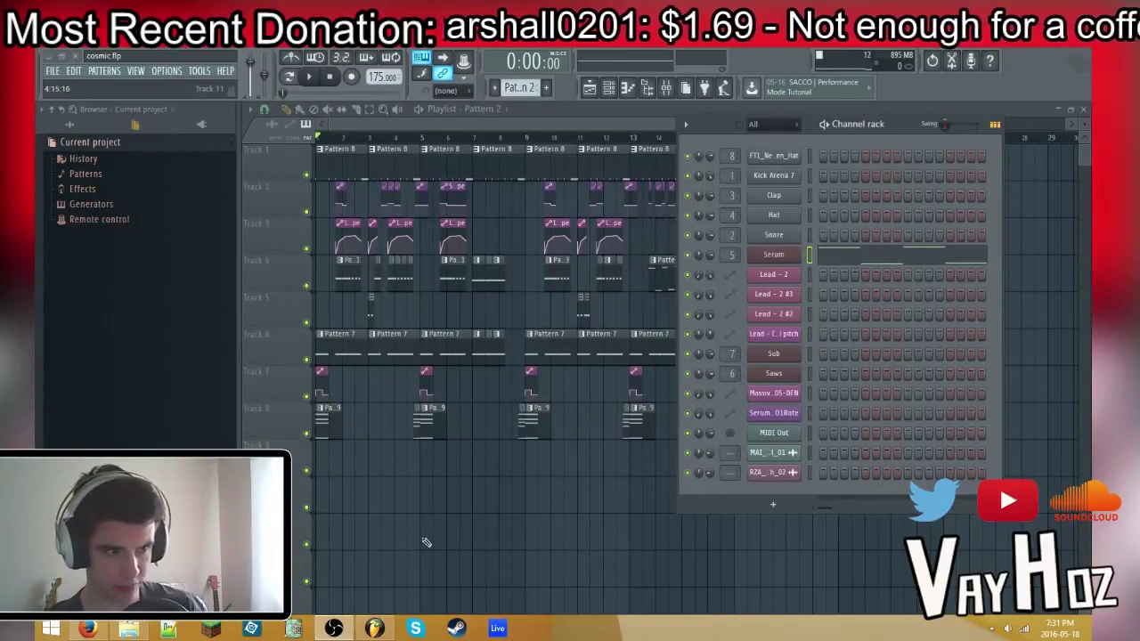
Hide the channel rack and play the song from the start to preview the arrangement
{"action": "key", "text": "F6"}
{"action": "key", "text": "space"}
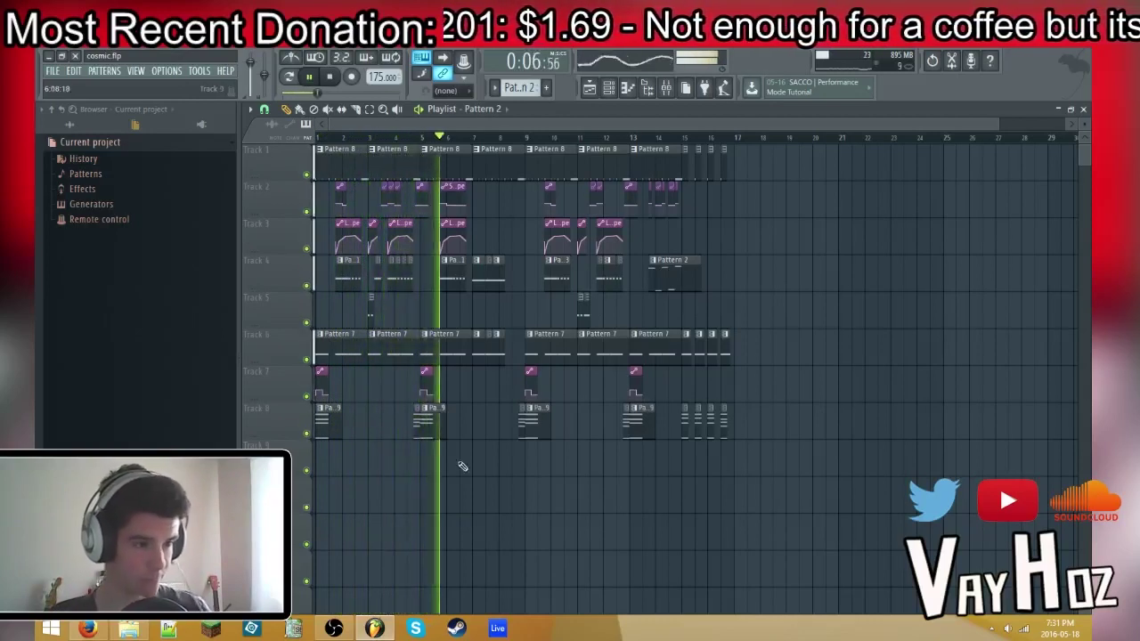
{"action": "key", "text": "space"}
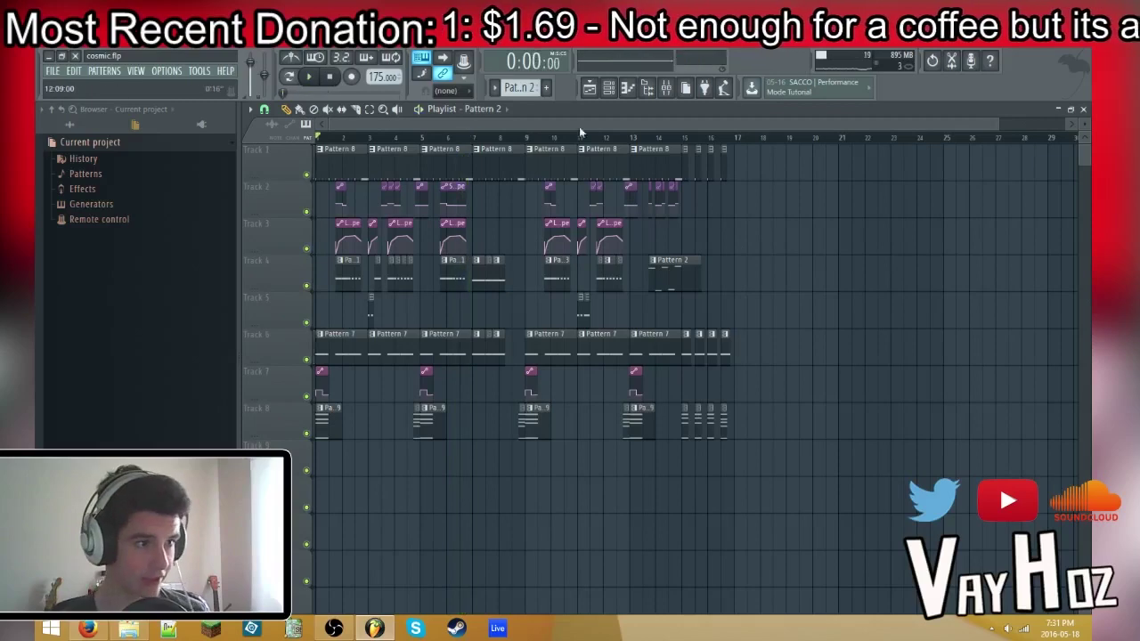
Play the arrangement from bar 9 to preview its second half, then stop playback
{"action": "left_click", "coordinate": [565, 138]}
{"action": "scroll", "coordinate": [580, 143], "scroll_direction": "up", "scroll_amount": 2}
{"action": "left_click", "coordinate": [515, 138]}
{"action": "left_click", "coordinate": [496, 139]}
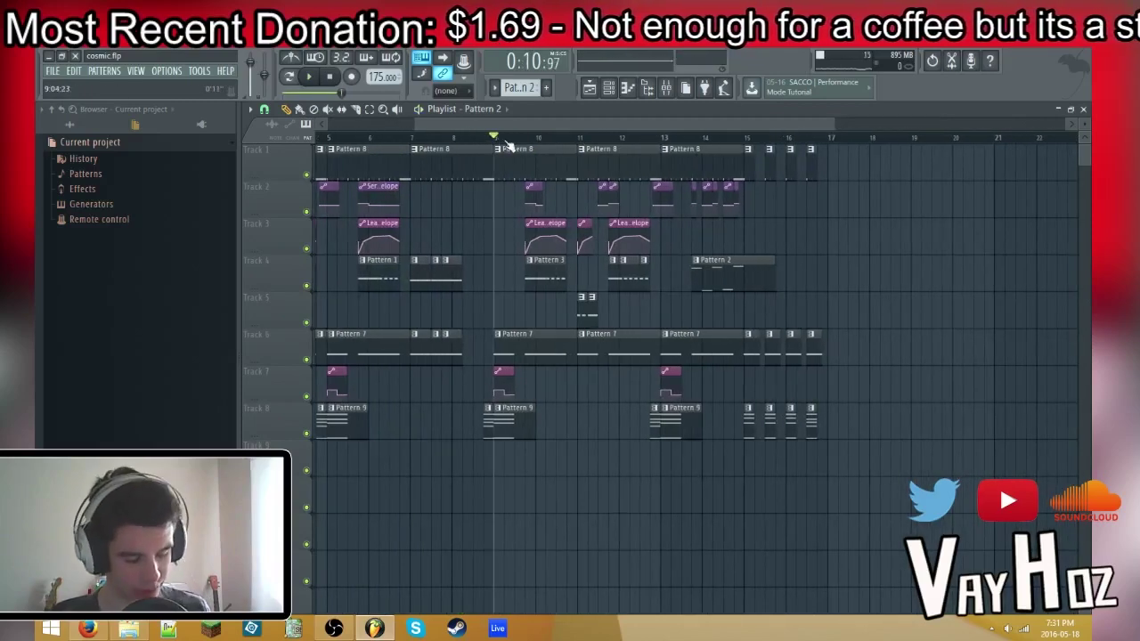
{"action": "key", "text": "space"}
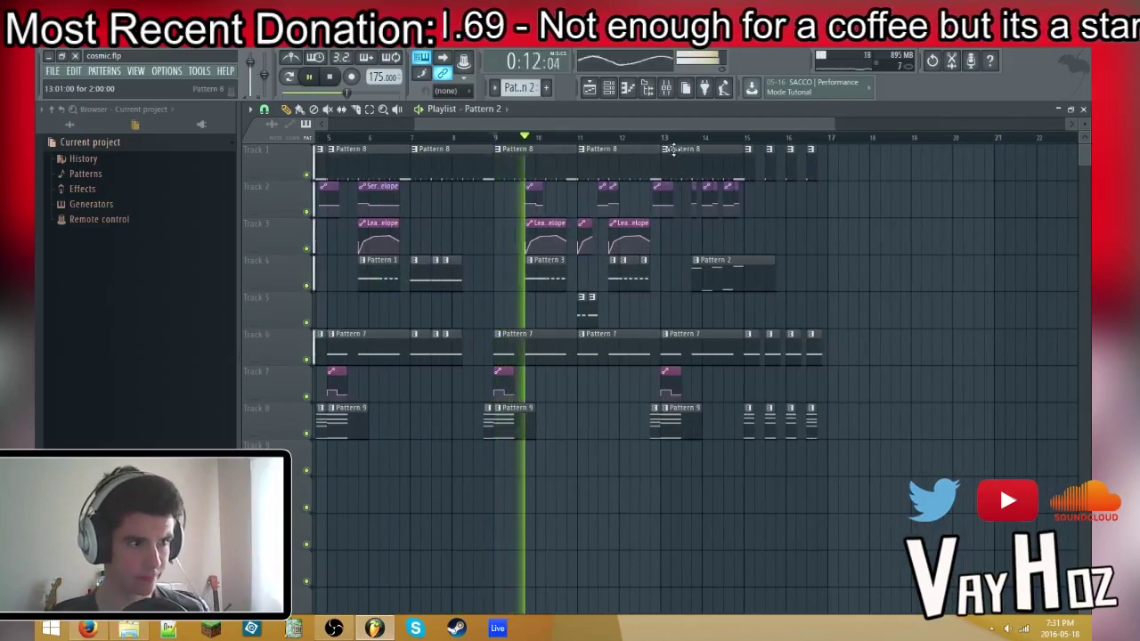
{"action": "scroll", "coordinate": [629, 138], "scroll_direction": "down", "scroll_amount": 2}
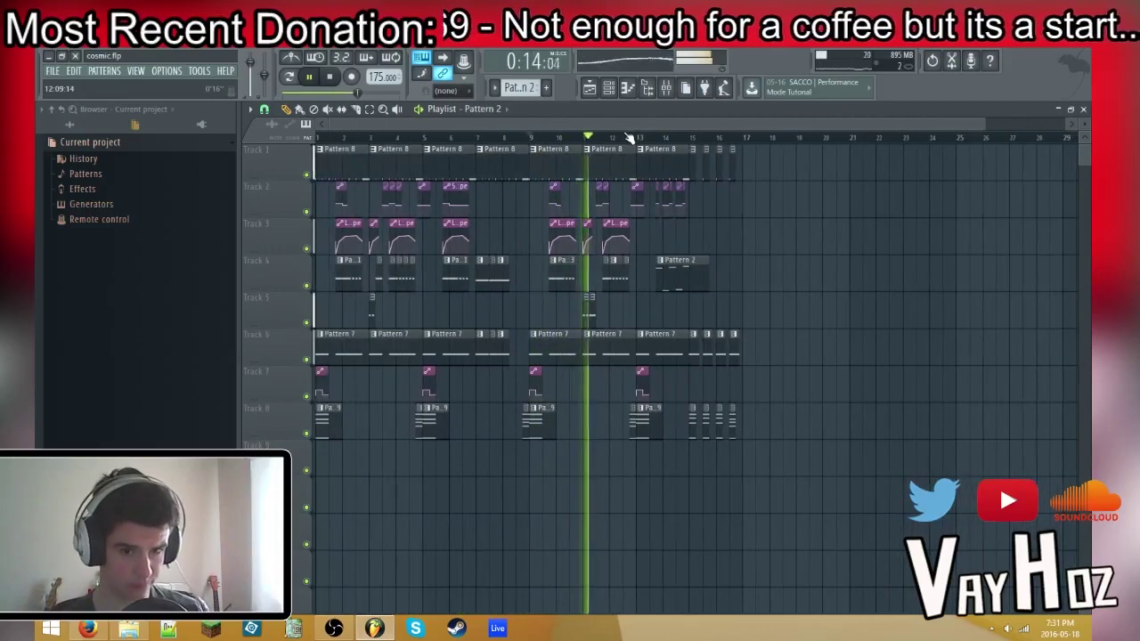
{"action": "scroll", "coordinate": [630, 138], "scroll_direction": "up", "scroll_amount": 2}
{"action": "scroll", "coordinate": [630, 138], "scroll_direction": "down", "scroll_amount": 2}
{"action": "scroll", "coordinate": [630, 138], "scroll_direction": "up", "scroll_amount": 2}
{"action": "scroll", "coordinate": [628, 133], "scroll_direction": "down", "scroll_amount": 1}
{"action": "scroll", "coordinate": [616, 137], "scroll_direction": "up", "scroll_amount": 3}
{"action": "key", "text": "space"}
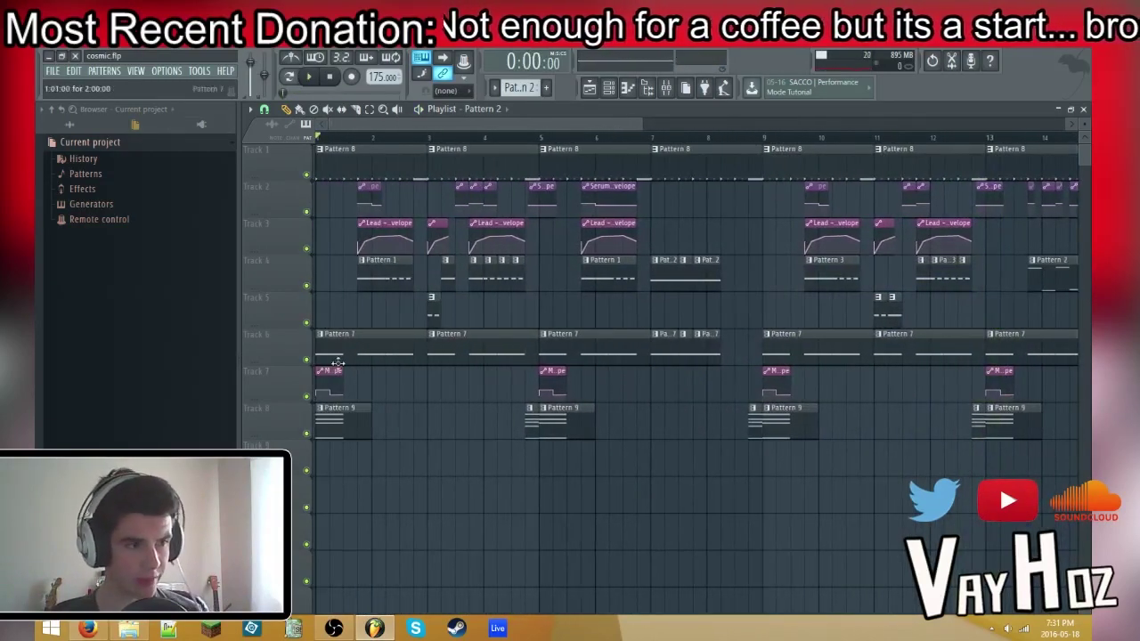
Bring up the channel rack for Pattern 9 and open the Serum lead instrument
{"action": "double_click", "coordinate": [331, 425]}
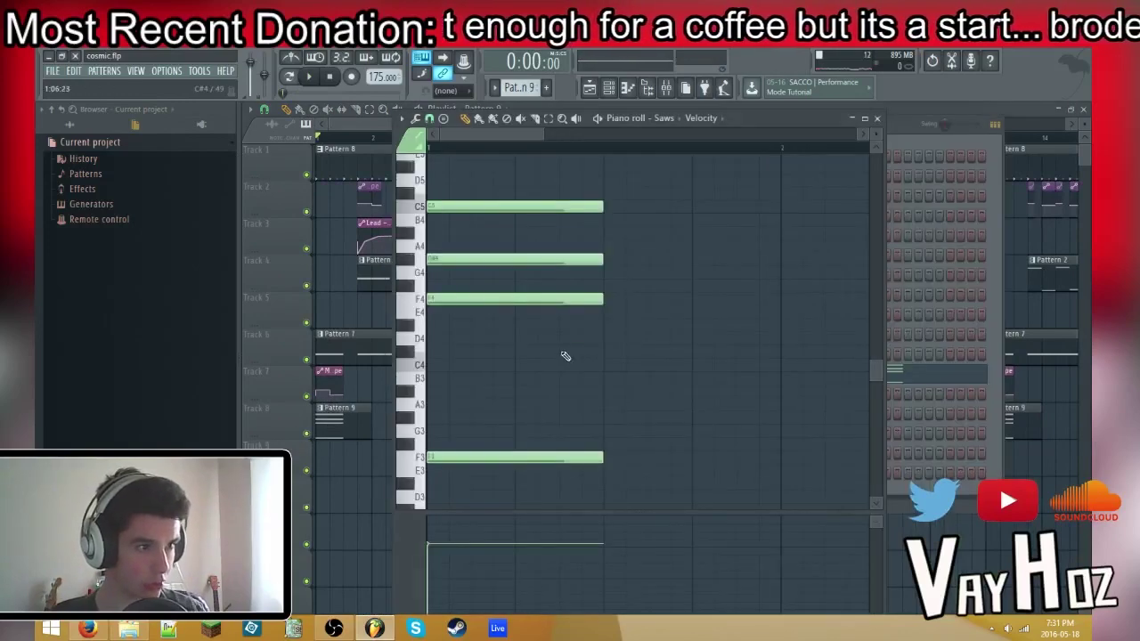
{"action": "key", "text": "Escape"}
{"action": "left_click", "coordinate": [781, 234]}
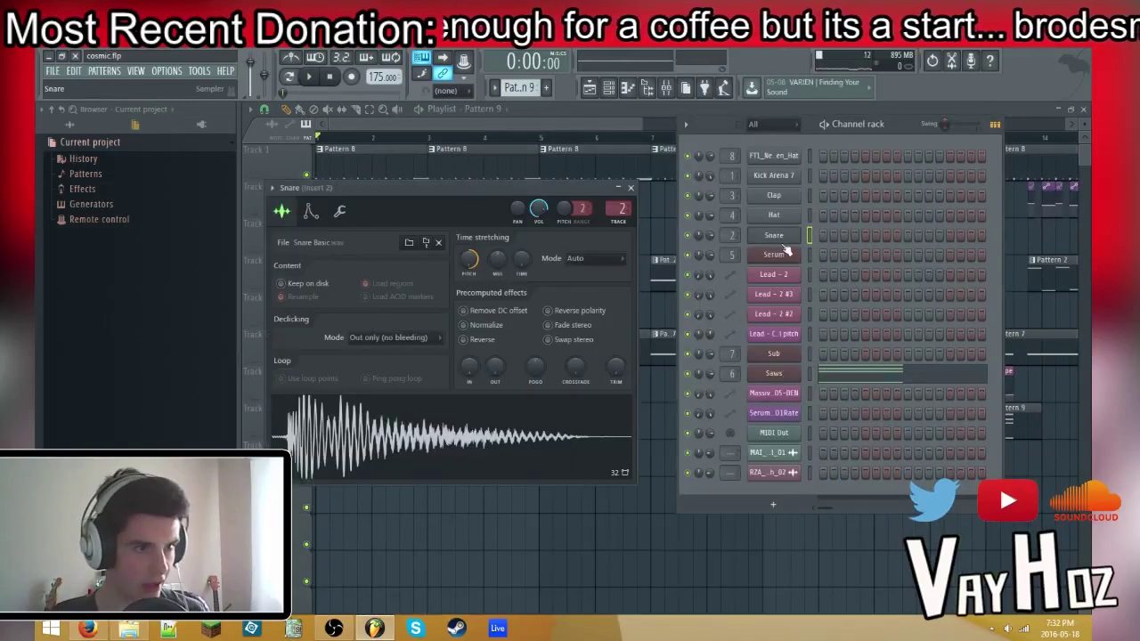
{"action": "left_click", "coordinate": [779, 256]}
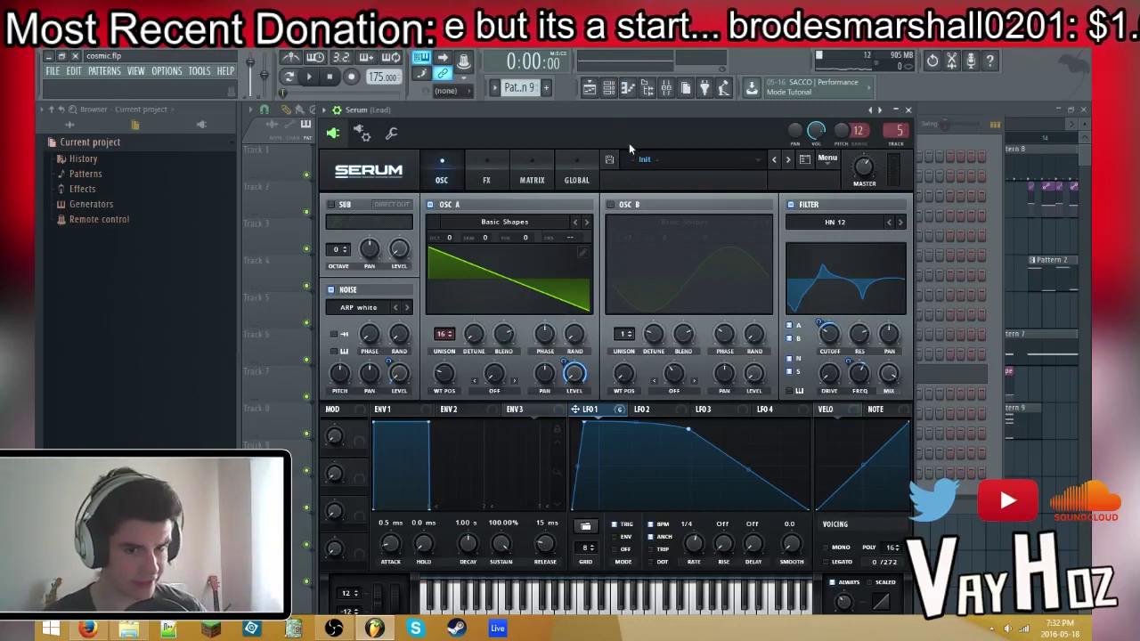
Look over Serum's effects page and find the Init Preset command for starting from a blank patch
{"action": "left_click", "coordinate": [476, 176]}
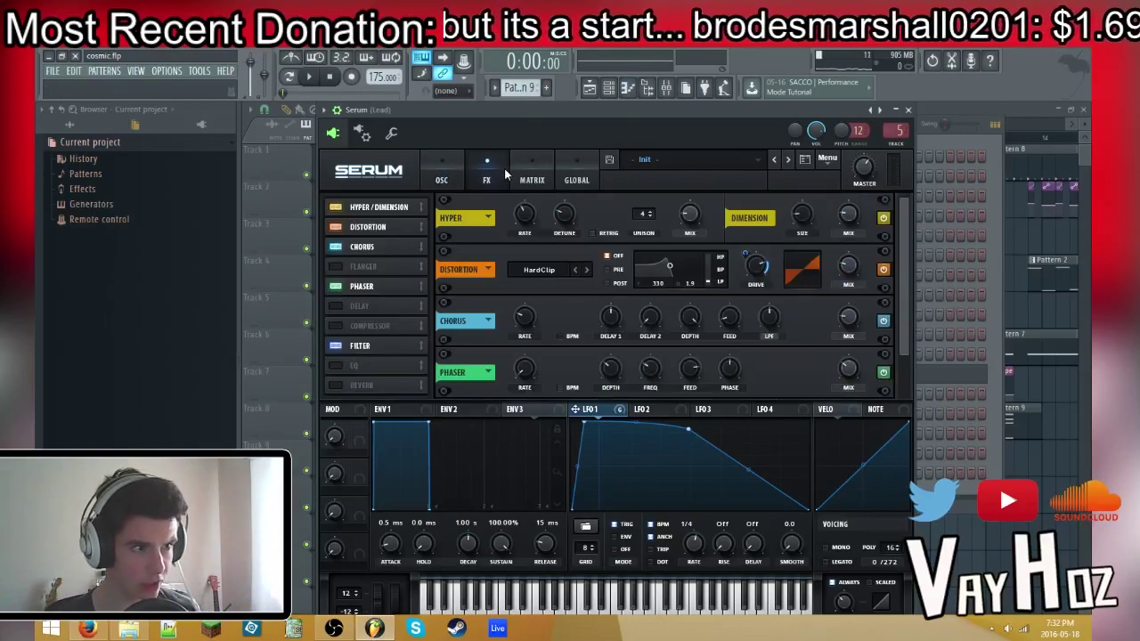
{"action": "left_click", "coordinate": [457, 177]}
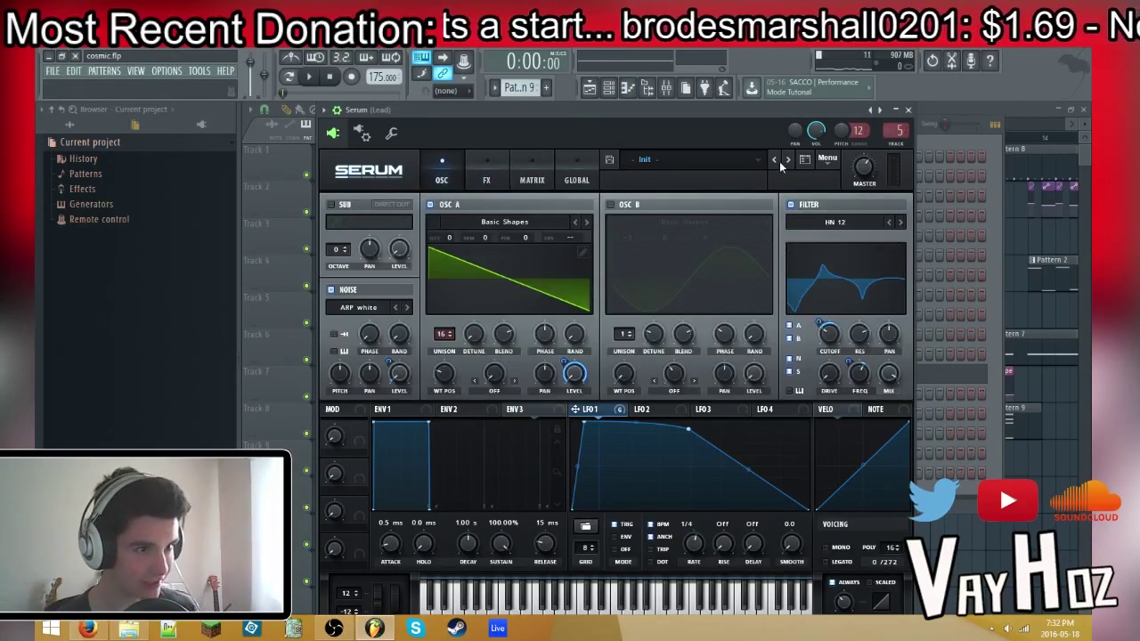
{"action": "left_click", "coordinate": [826, 160]}
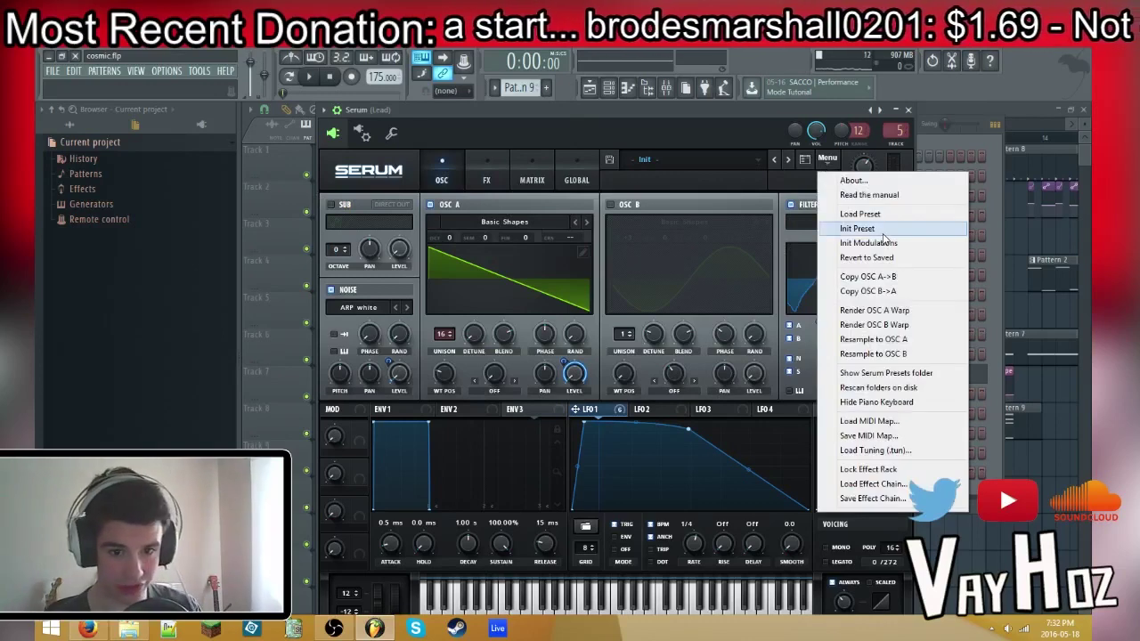
{"action": "left_click", "coordinate": [881, 231]}
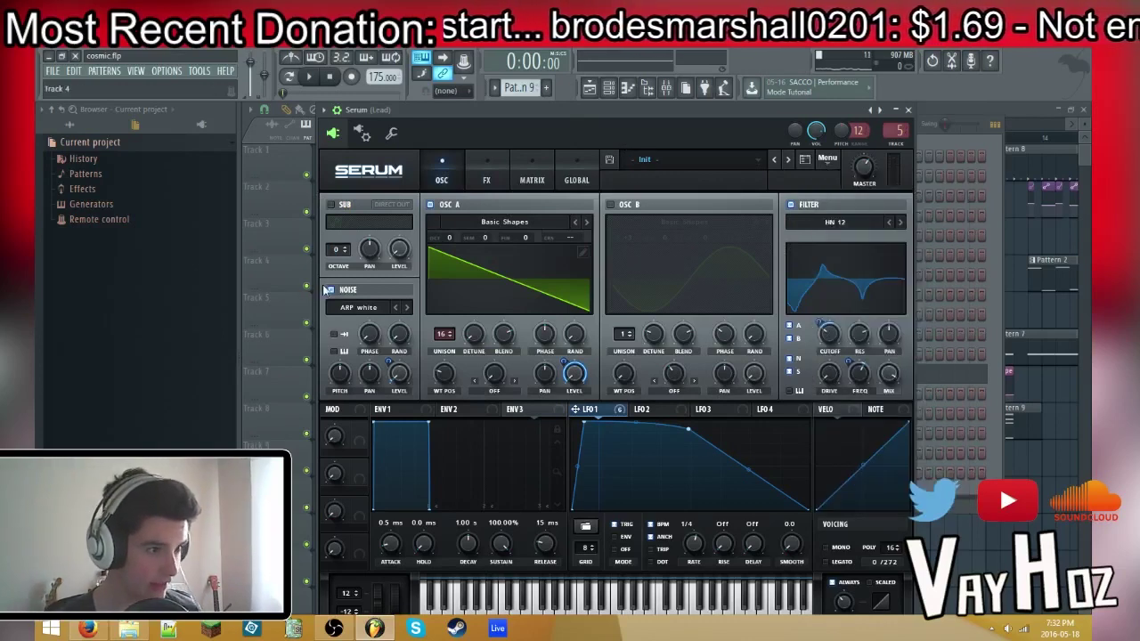
Look up ARP white among the noise oscillator's Analog samples
{"action": "left_click", "coordinate": [358, 307]}
{"action": "mouse_move", "coordinate": [356, 322]}
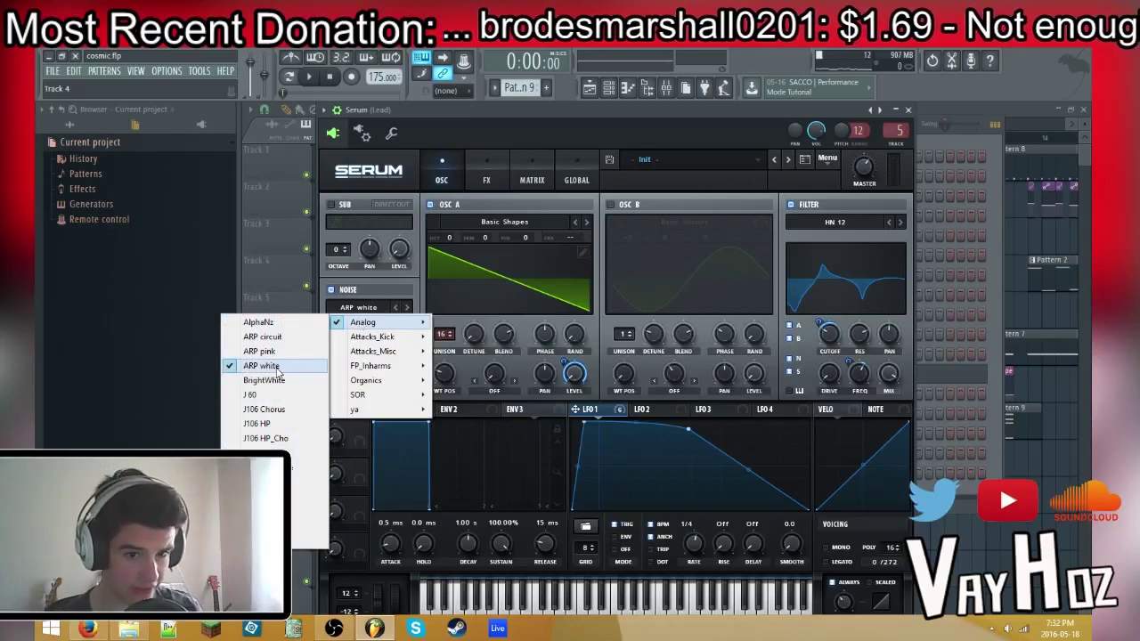
{"action": "left_click", "coordinate": [571, 129]}
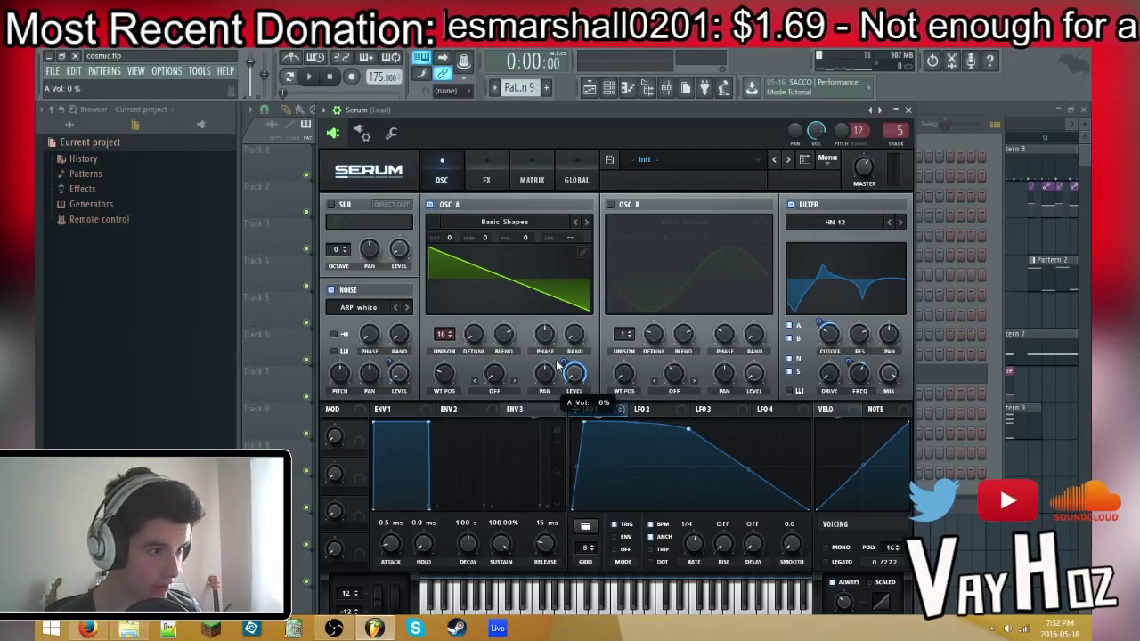
Select the Analog Basic Shapes wavetable for oscillator A and set its unison to 16 voices
{"action": "left_click", "coordinate": [545, 225]}
{"action": "mouse_move", "coordinate": [513, 238]}
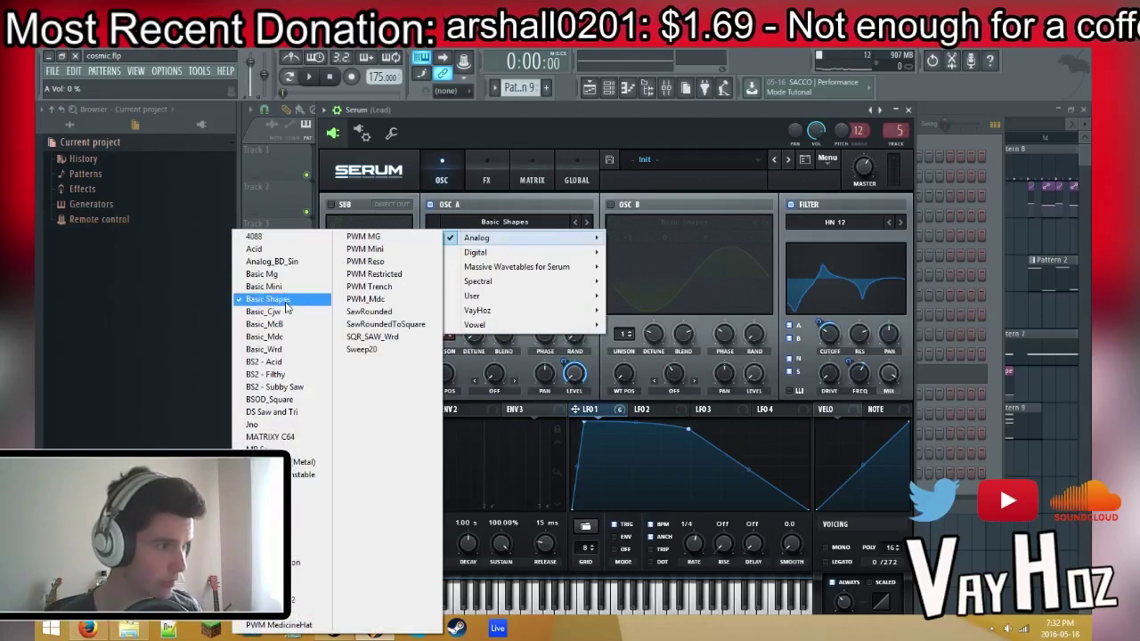
{"action": "left_click", "coordinate": [267, 299]}
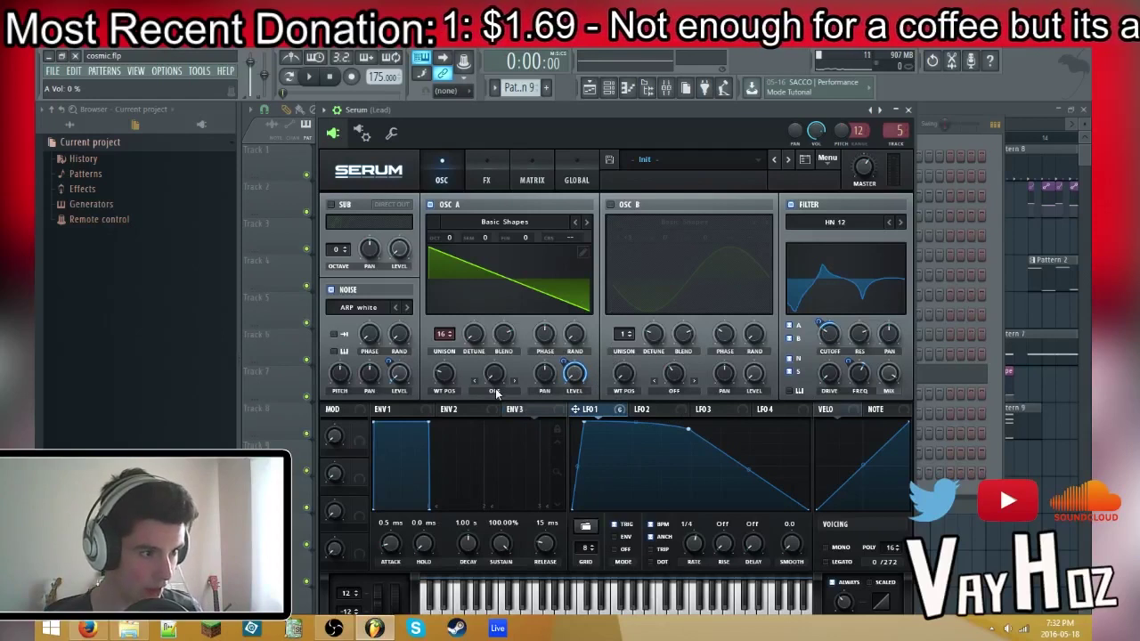
{"action": "mouse_move", "coordinate": [443, 335]}
{"action": "left_mouse_down"}
{"action": "mouse_move", "coordinate": [467, 255]}
{"action": "mouse_move", "coordinate": [442, 336]}
{"action": "left_mouse_up"}
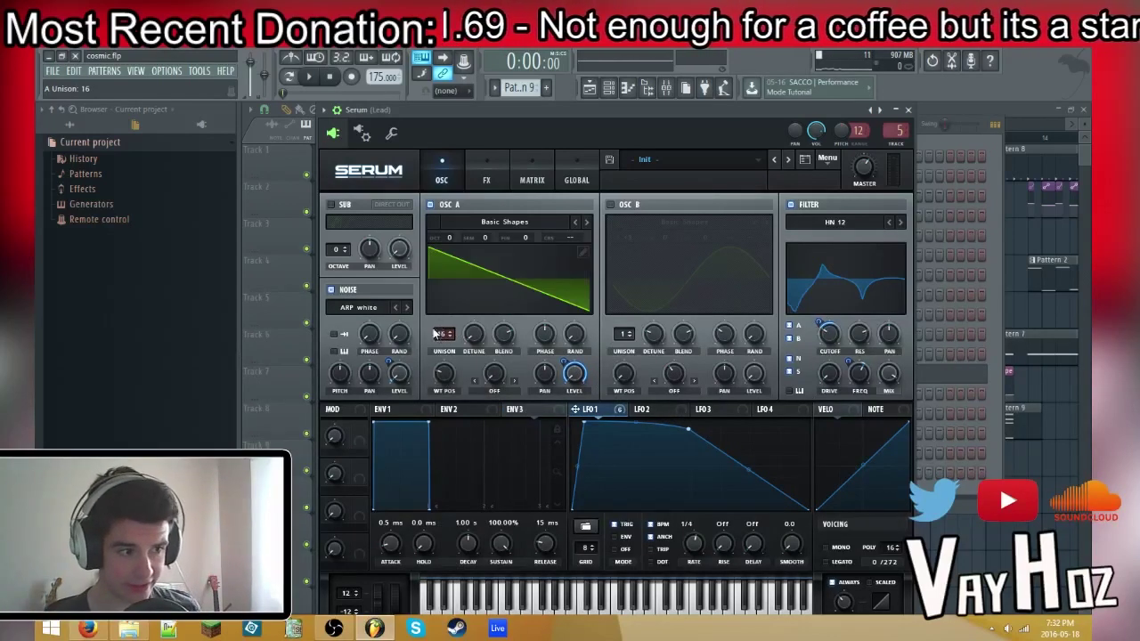
{"action": "left_click", "coordinate": [436, 331]}
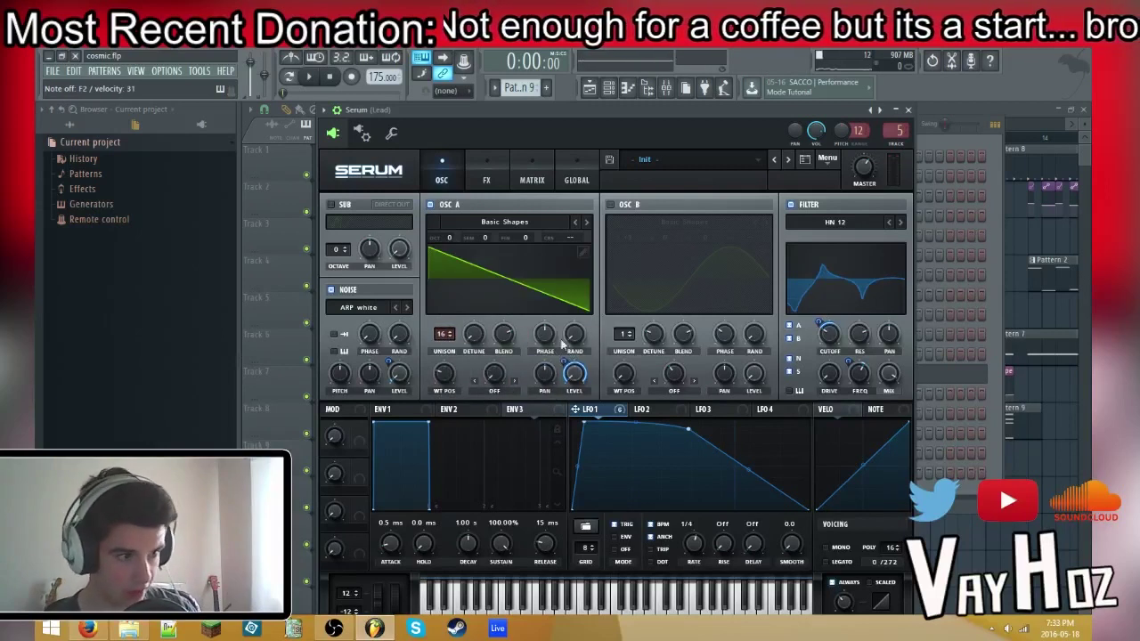
Adjust oscillator A's unison detune and set its random phase to 0%
{"action": "left_click_drag", "start_coordinate": [473, 342], "coordinate": [469, 355]}
{"action": "left_click", "coordinate": [478, 335]}
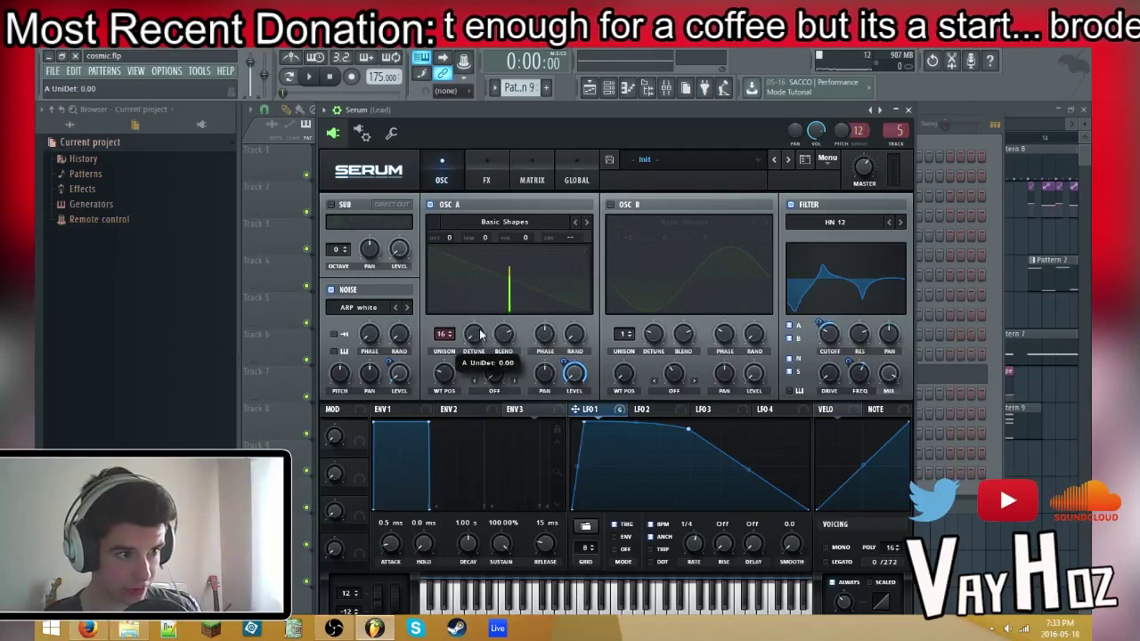
{"action": "left_click_drag", "start_coordinate": [469, 340], "coordinate": [520, 287]}
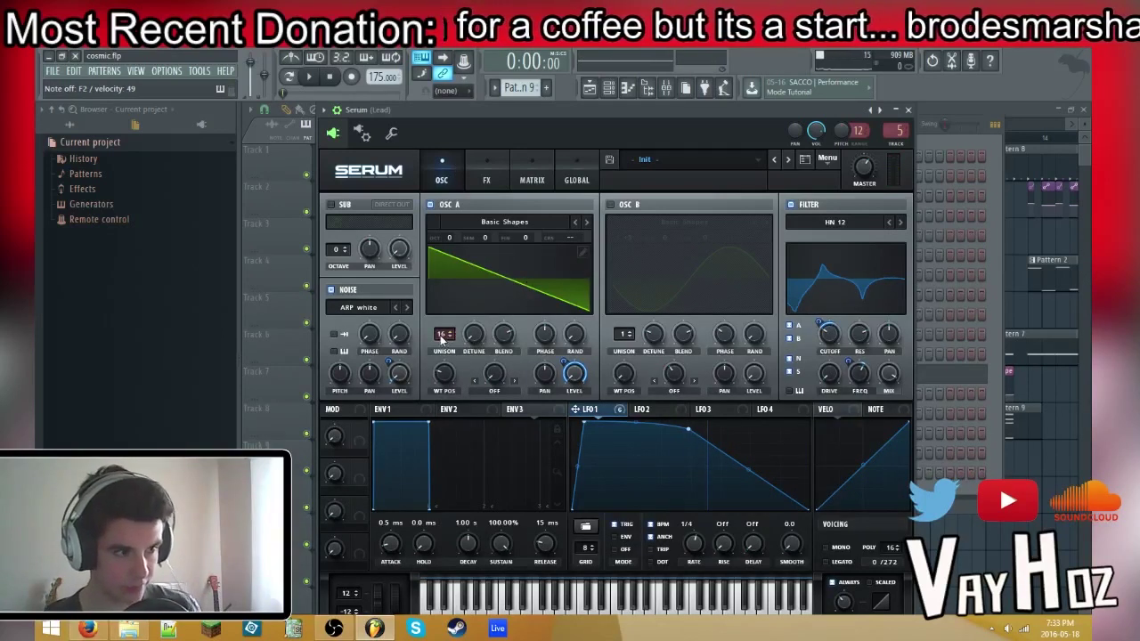
{"action": "left_click_drag", "start_coordinate": [446, 334], "coordinate": [393, 509]}
{"action": "left_click_drag", "start_coordinate": [574, 335], "coordinate": [527, 424]}
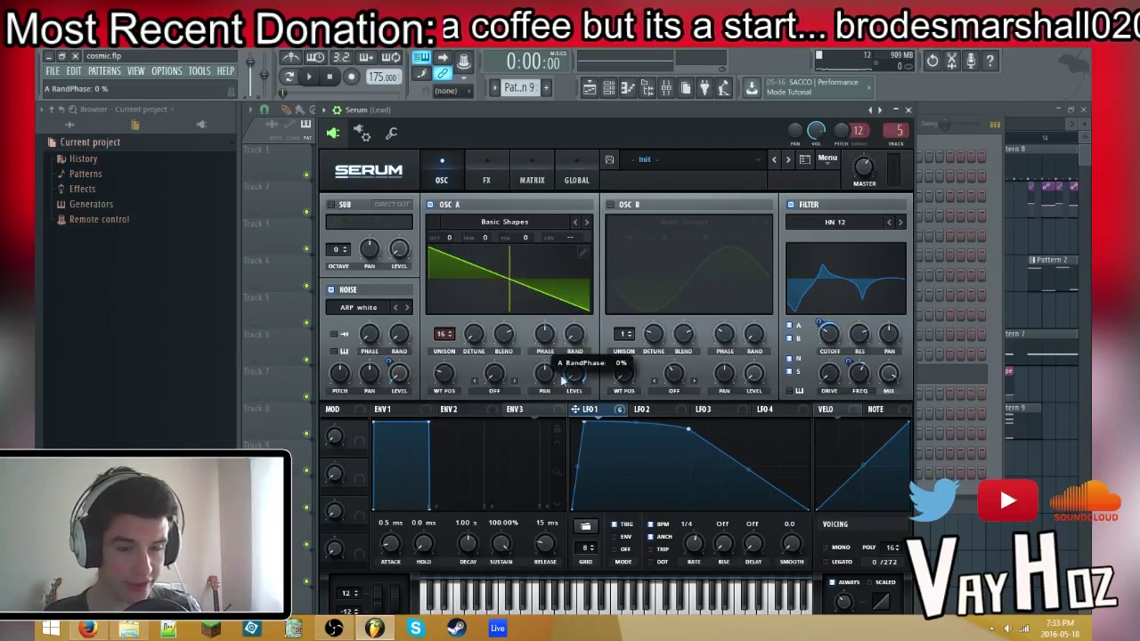
{"action": "mouse_move", "coordinate": [571, 372]}
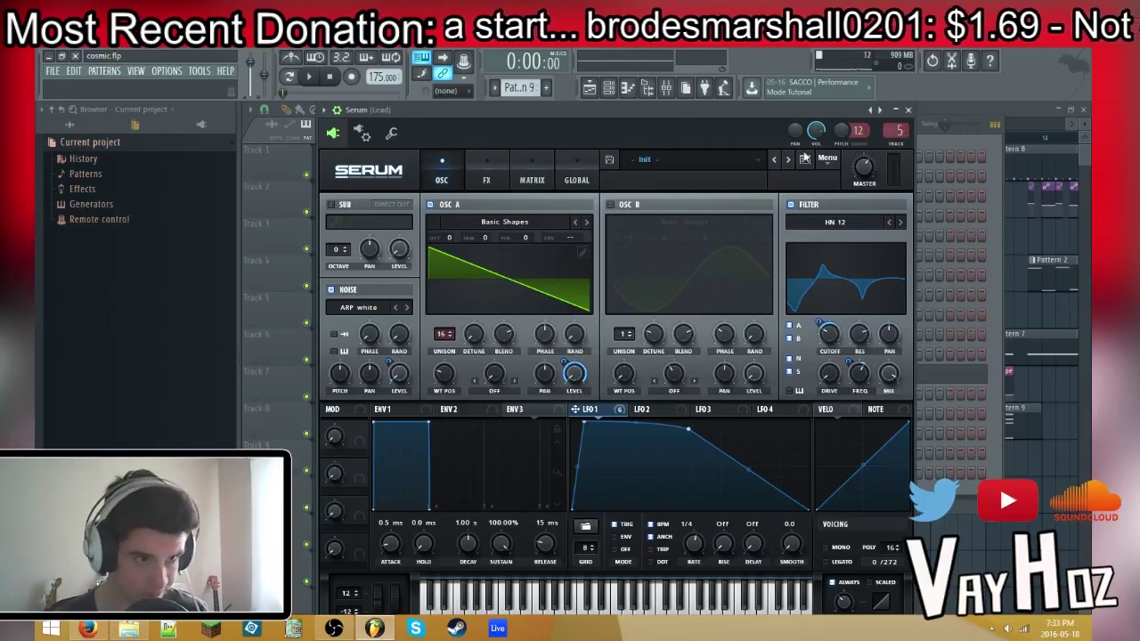
Set Serum's filter type to HN 12
{"action": "left_click", "coordinate": [819, 222]}
{"action": "mouse_move", "coordinate": [819, 252]}
{"action": "left_click", "coordinate": [730, 353]}
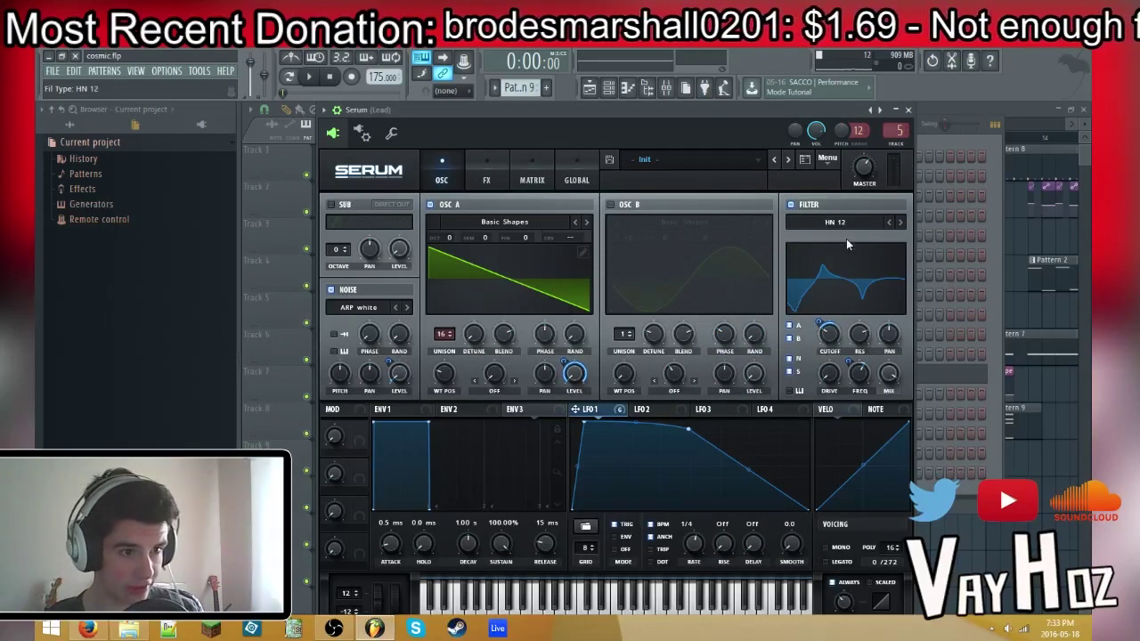
Check the filter's cutoff, drive, frequency and mix, and switch off its routing for oscillator B and the sub
{"action": "mouse_move", "coordinate": [833, 337]}
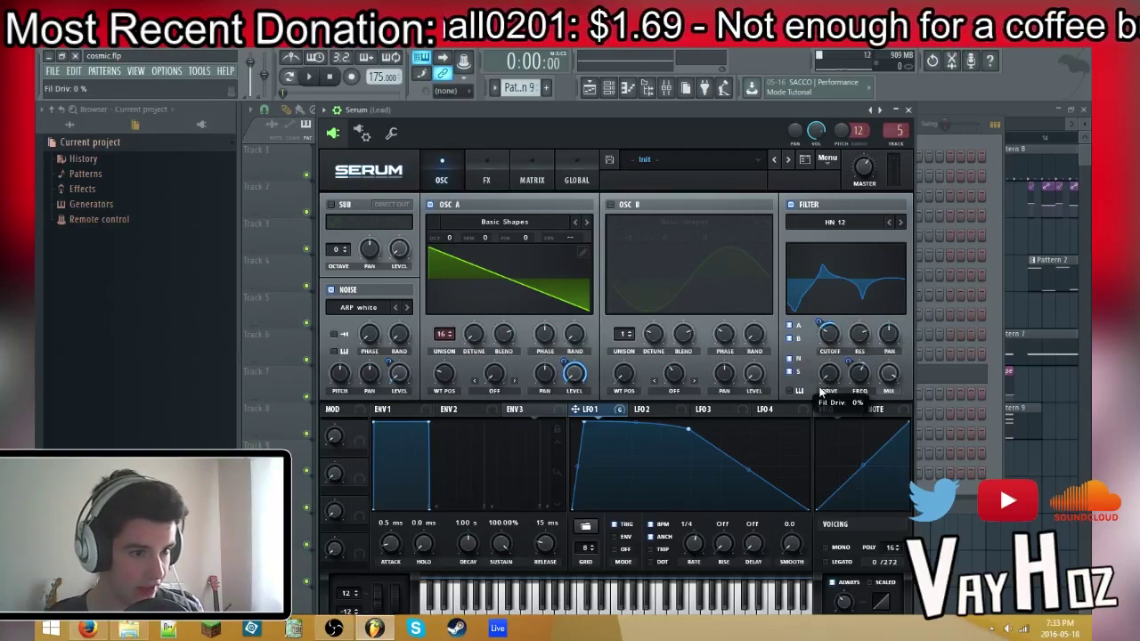
{"action": "mouse_move", "coordinate": [862, 373]}
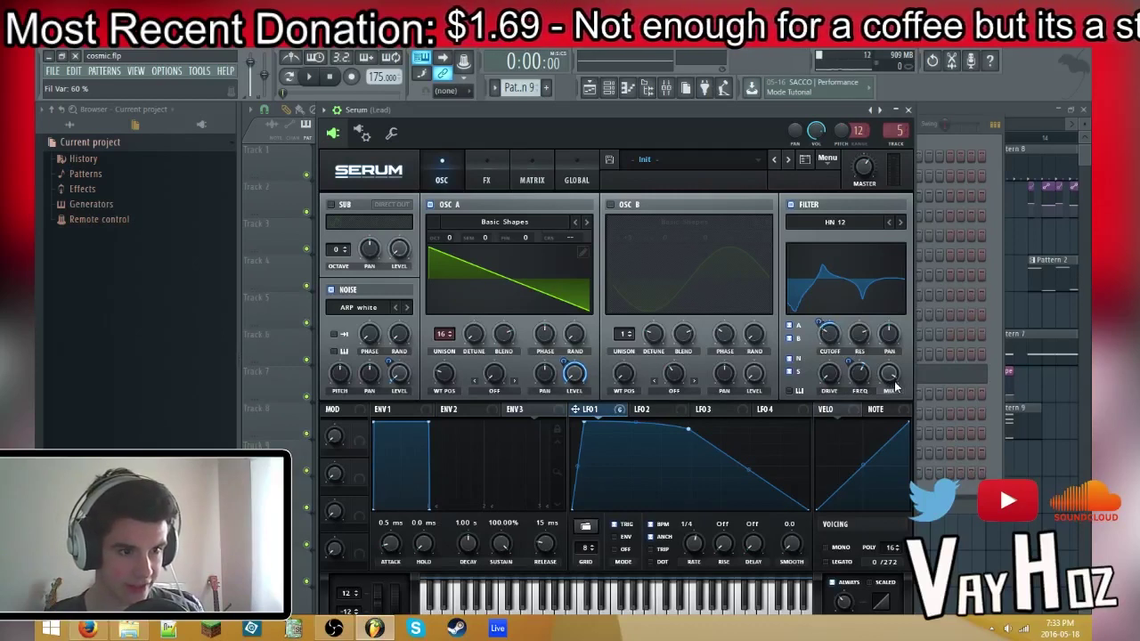
{"action": "mouse_move", "coordinate": [890, 388]}
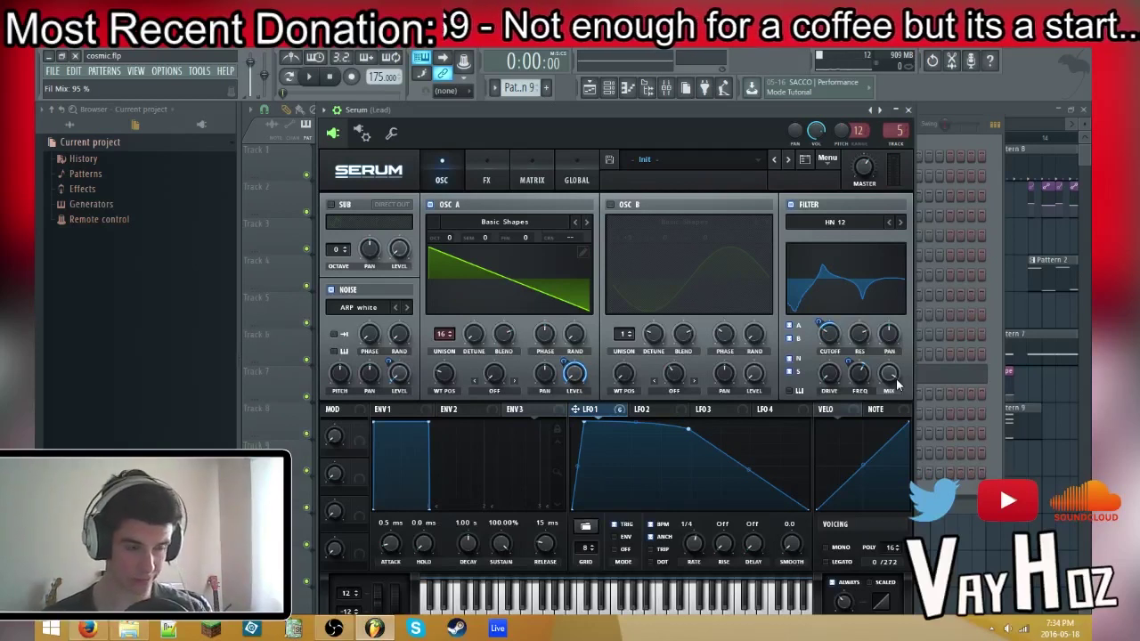
{"action": "left_click_drag", "start_coordinate": [888, 378], "coordinate": [936, 283]}
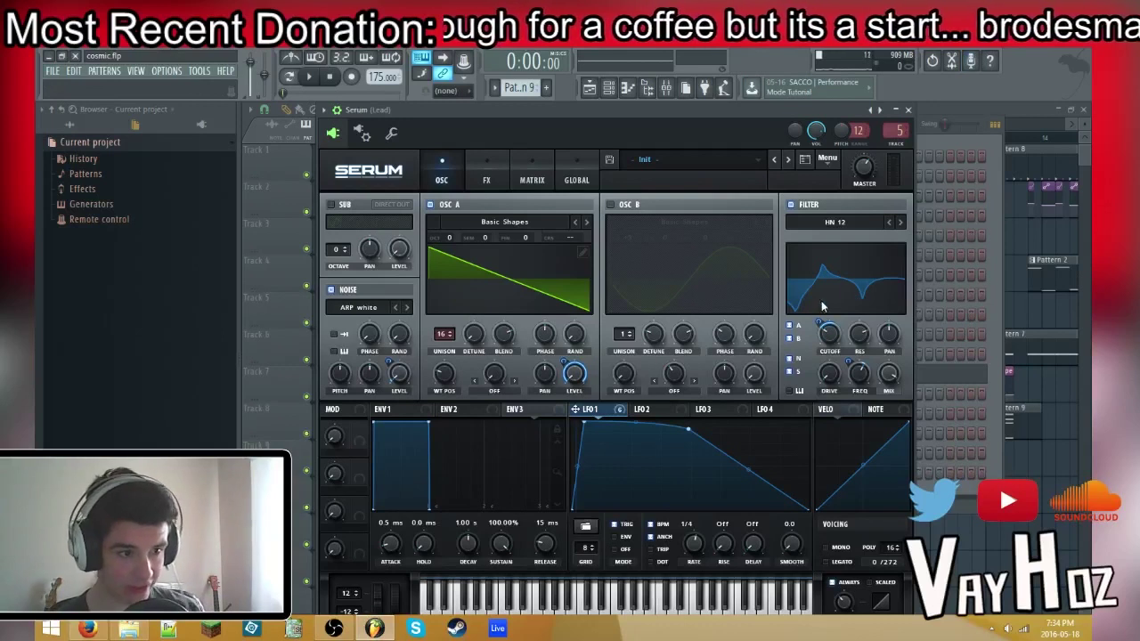
{"action": "left_click", "coordinate": [792, 370]}
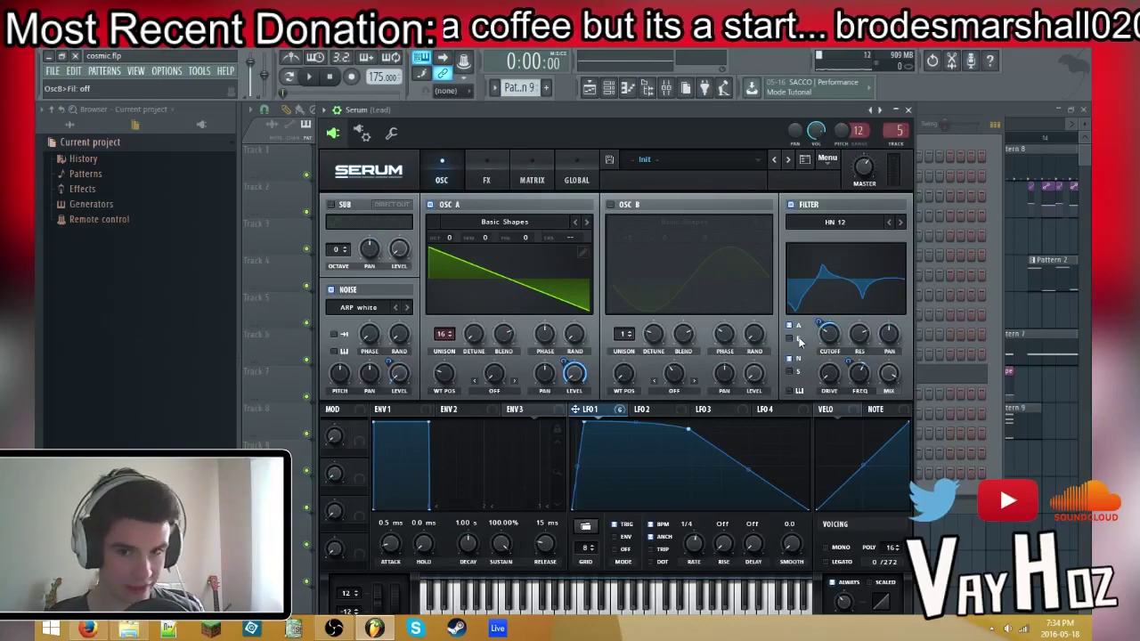
Examine the Hyper/Dimension settings on the effects page: Hyper mix, Dimension size and Dimension mix
{"action": "left_click", "coordinate": [481, 165]}
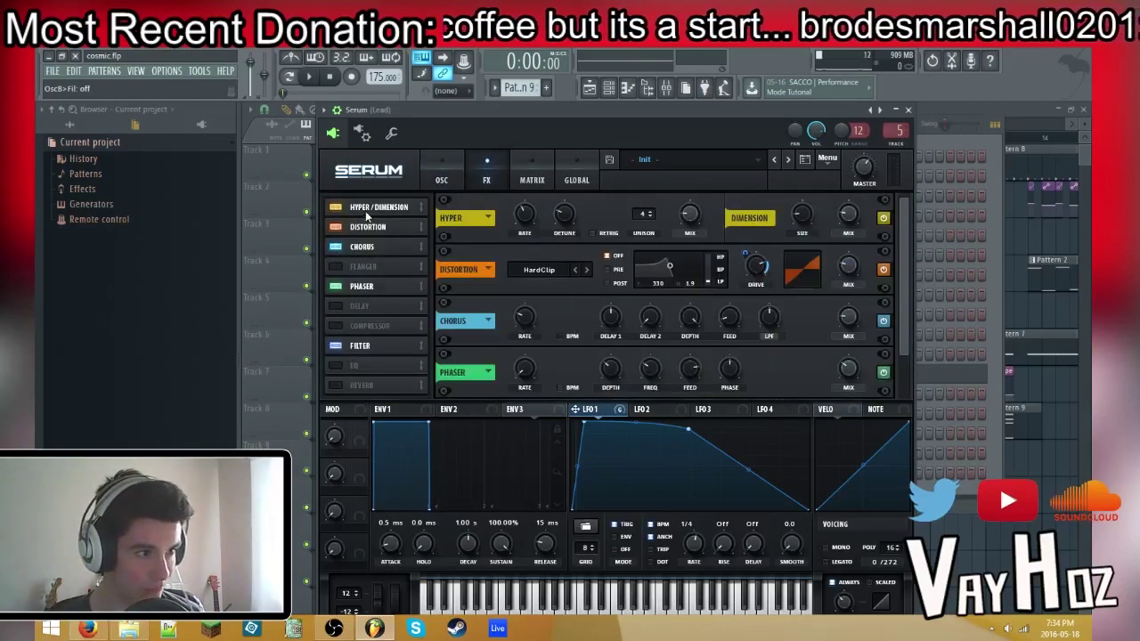
{"action": "left_click", "coordinate": [691, 217]}
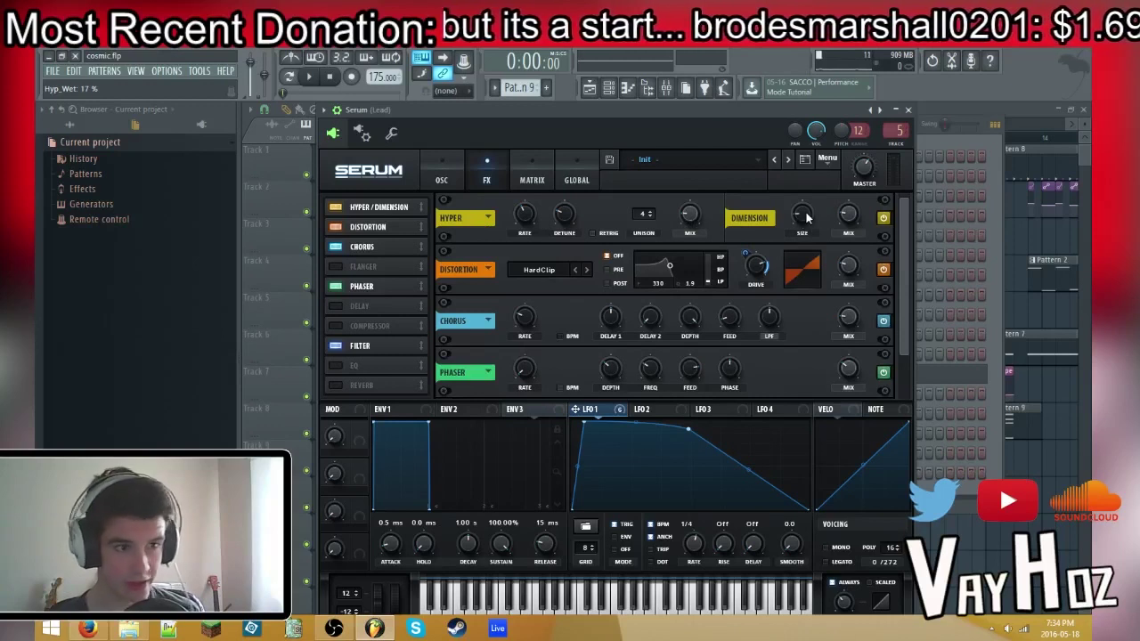
{"action": "mouse_move", "coordinate": [807, 219]}
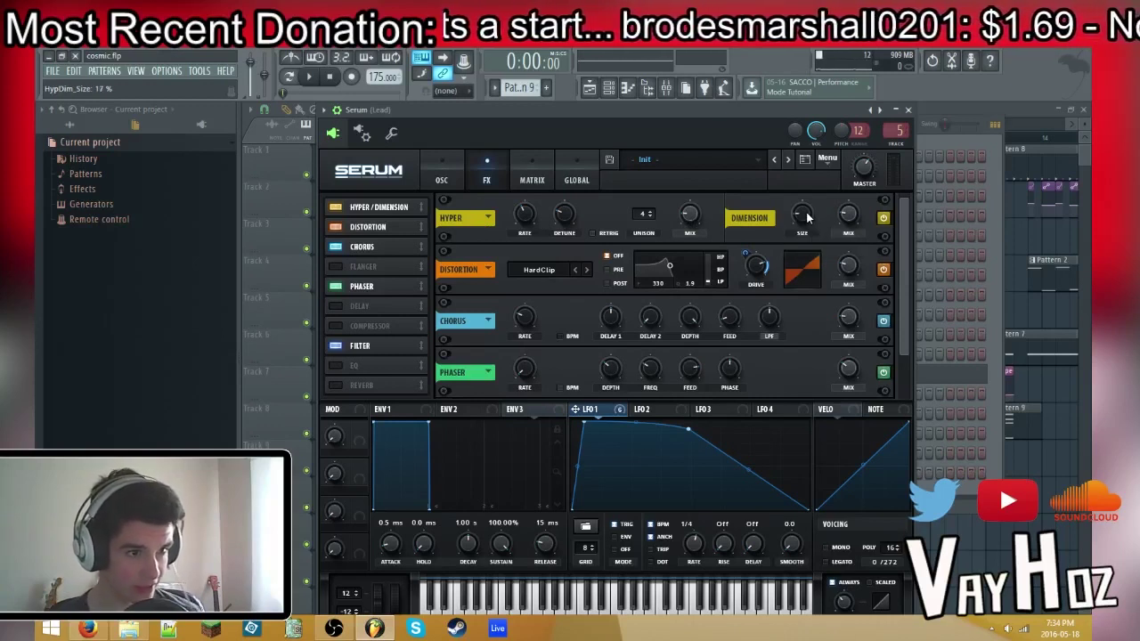
{"action": "mouse_move", "coordinate": [848, 216]}
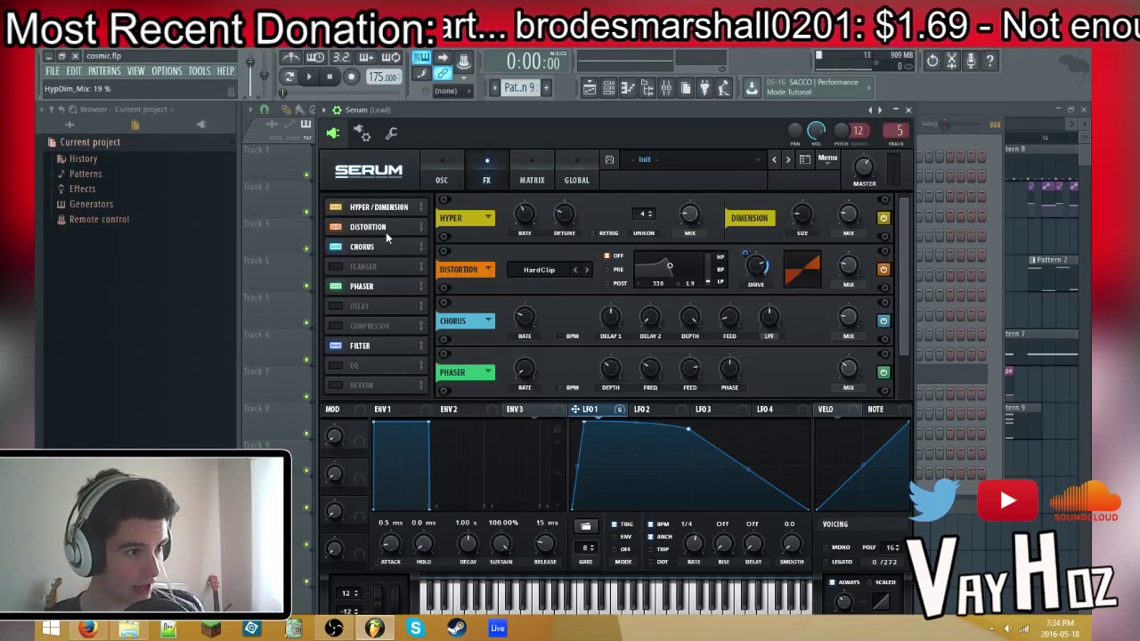
Set the distortion effect's mode to HardClip
{"action": "left_click", "coordinate": [536, 272]}
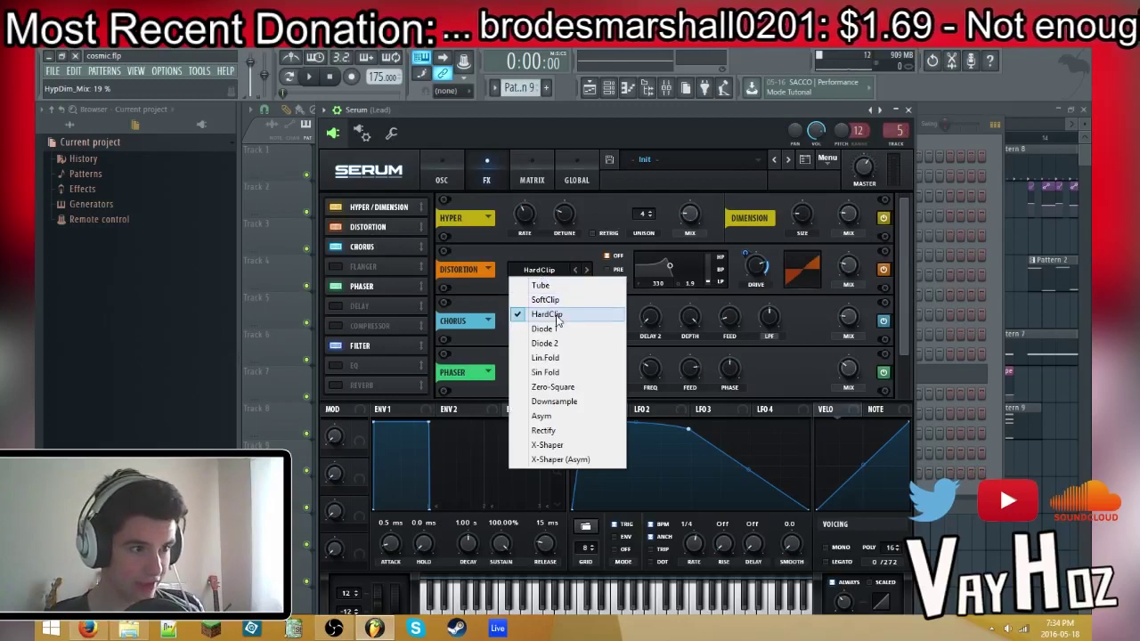
{"action": "left_click", "coordinate": [554, 316]}
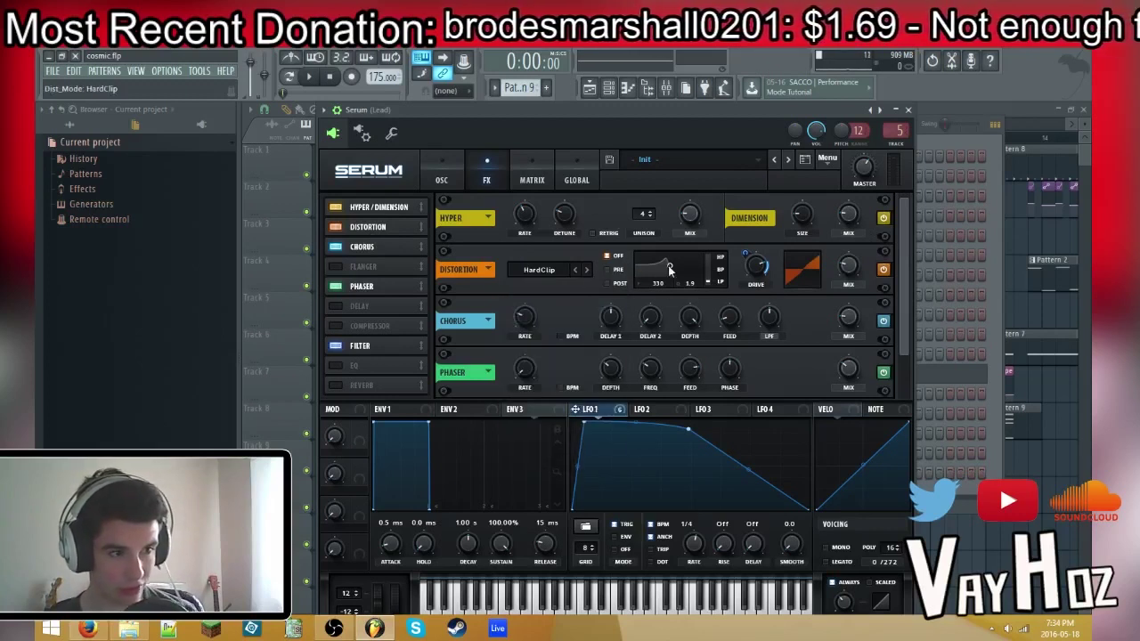
Examine the drive and mix of the distortion, and the settings of the chorus and phaser effects
{"action": "mouse_move", "coordinate": [755, 273]}
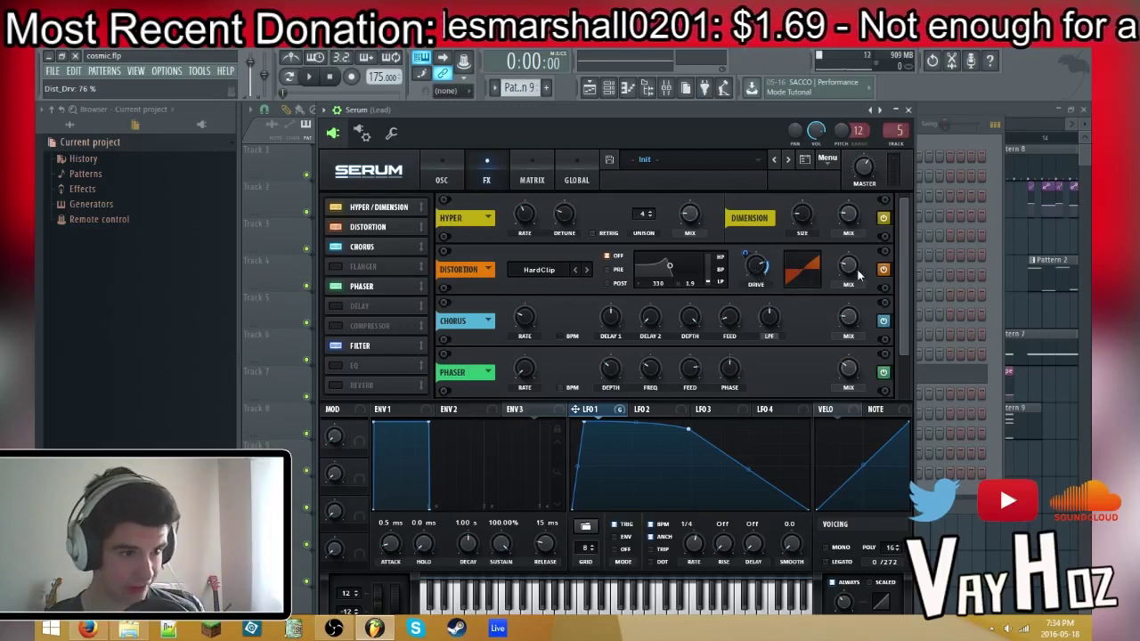
{"action": "mouse_move", "coordinate": [847, 270]}
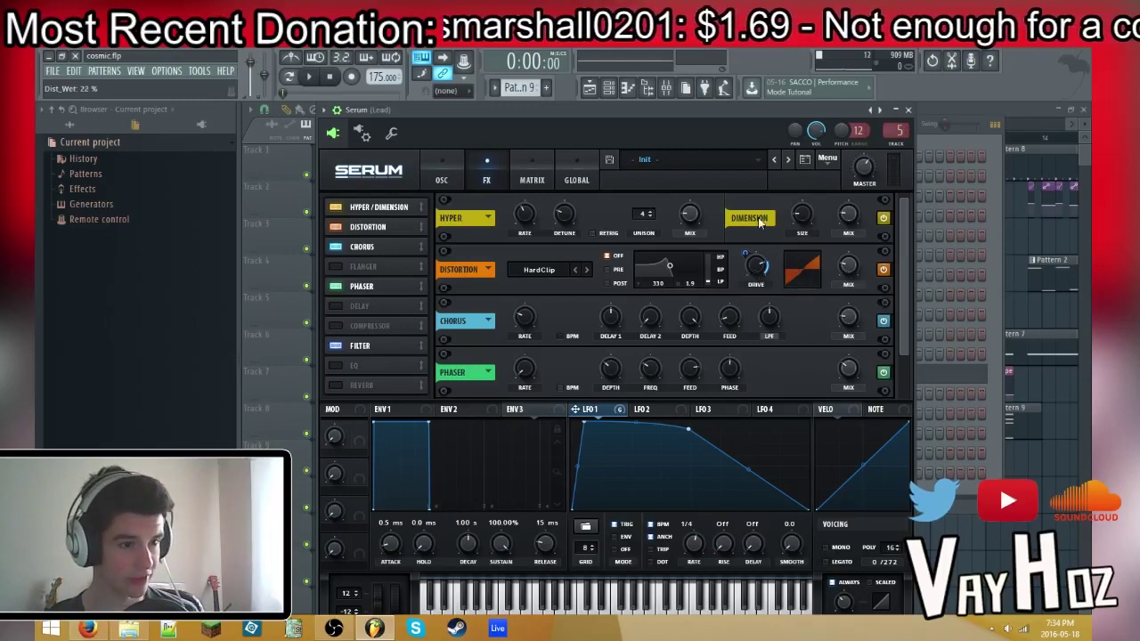
{"action": "scroll", "coordinate": [486, 278], "scroll_direction": "down", "scroll_amount": 1}
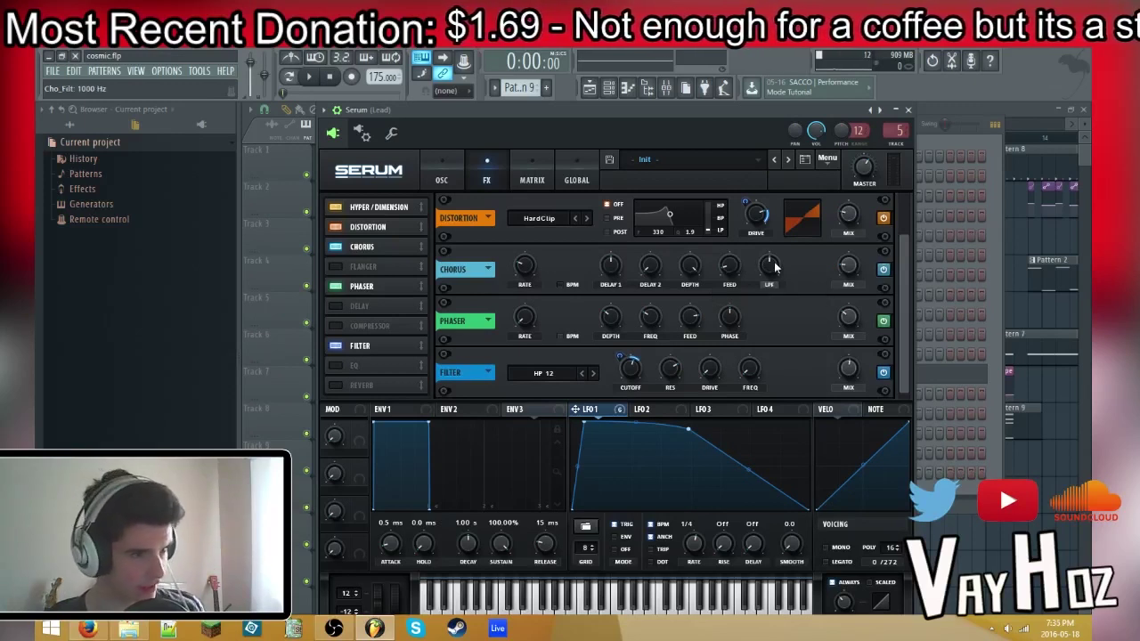
{"action": "mouse_move", "coordinate": [846, 269]}
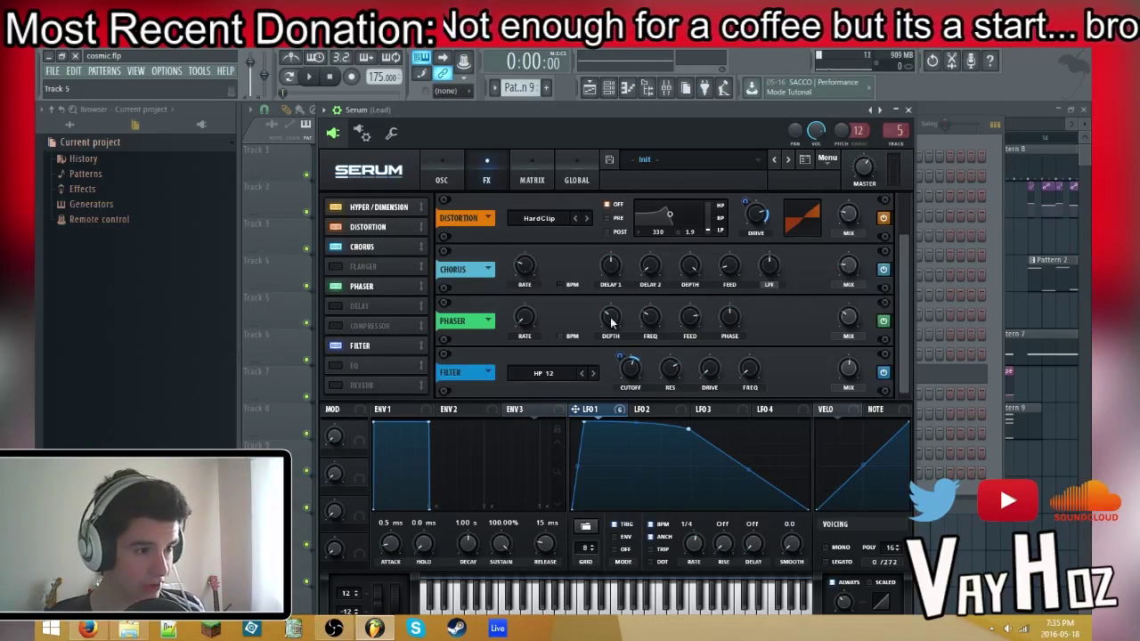
{"action": "mouse_move", "coordinate": [621, 319]}
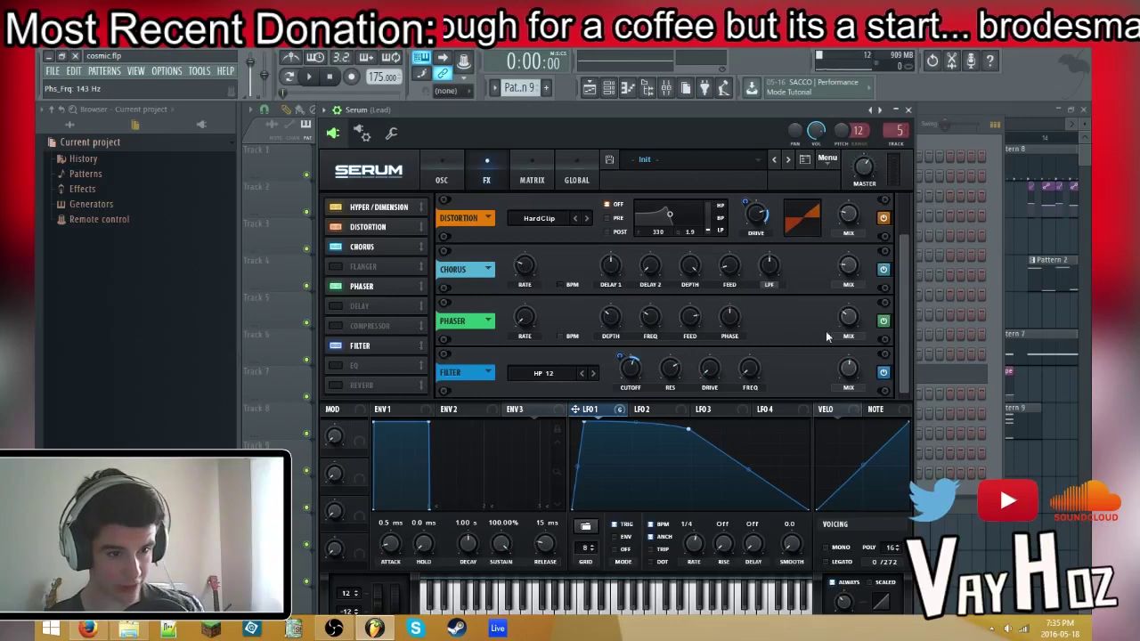
{"action": "mouse_move", "coordinate": [843, 324]}
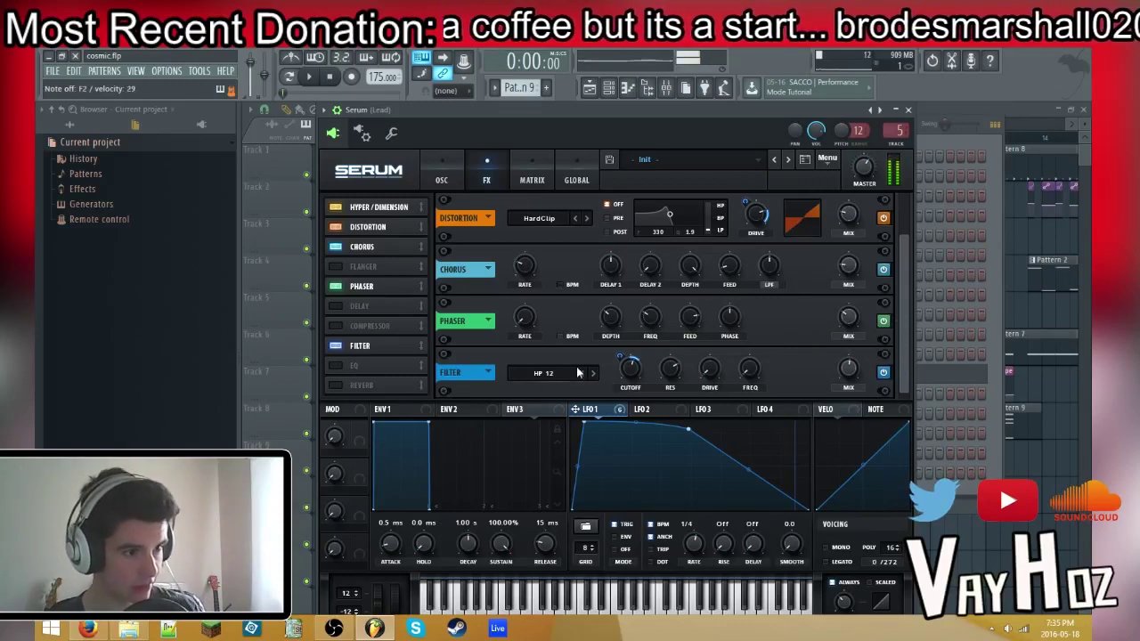
Bypass the effects filter, play notes to hear the sound without it, and switch it back on
{"action": "left_click", "coordinate": [335, 345]}
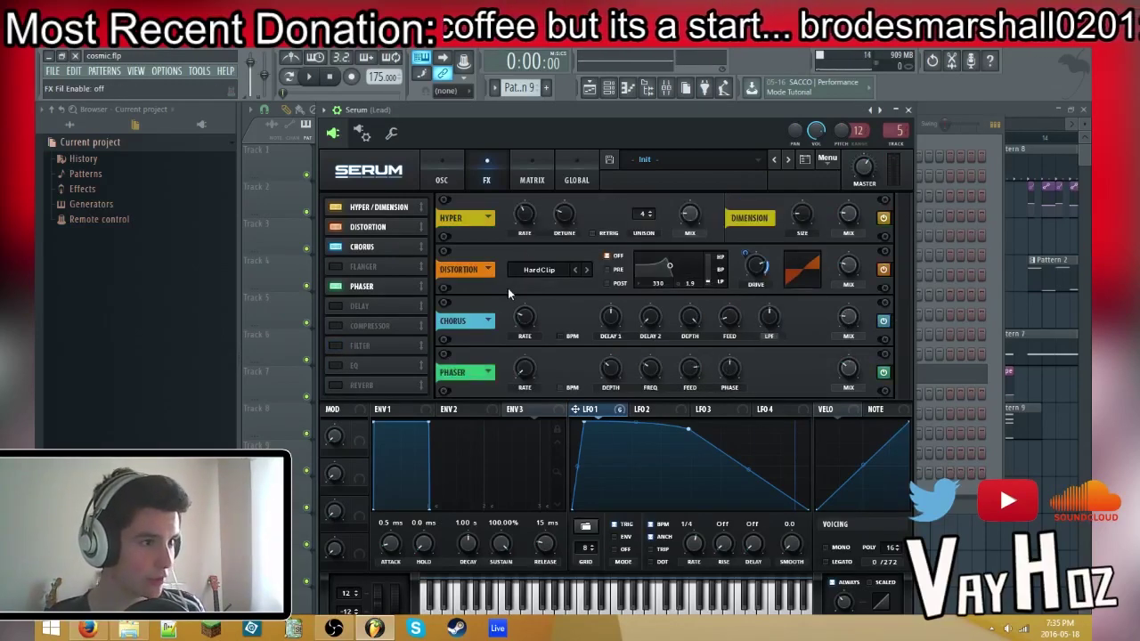
{"action": "key", "text": "F9"}
{"action": "key", "text": "F9"}
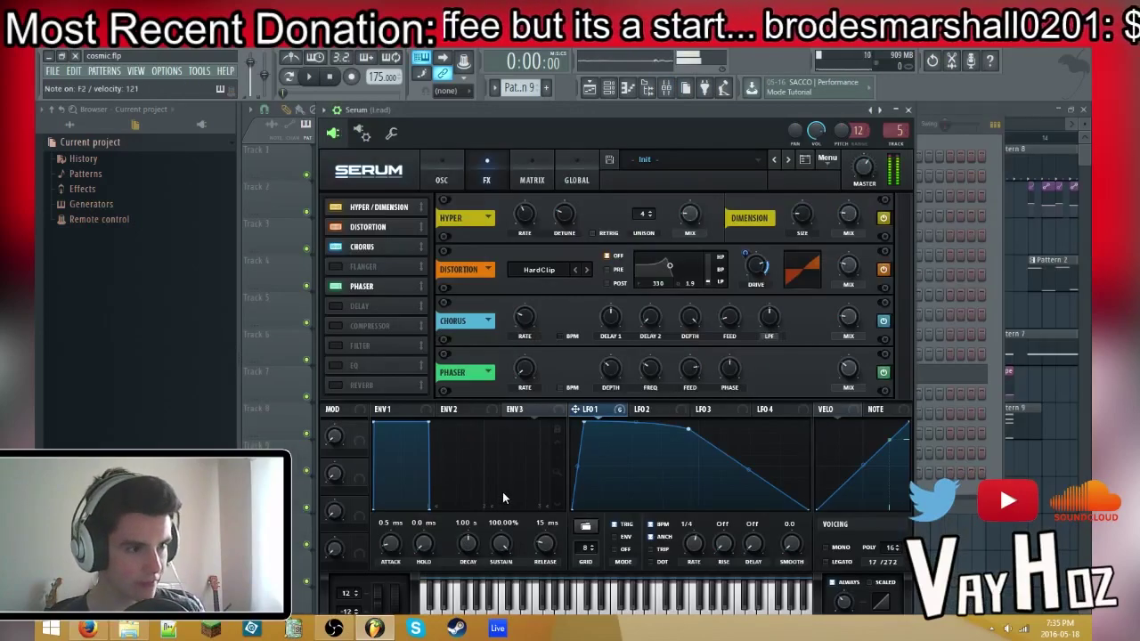
{"action": "left_click", "coordinate": [335, 347]}
Choose HP 12 as the effects filter's type and check its cutoff
{"action": "left_click", "coordinate": [561, 375]}
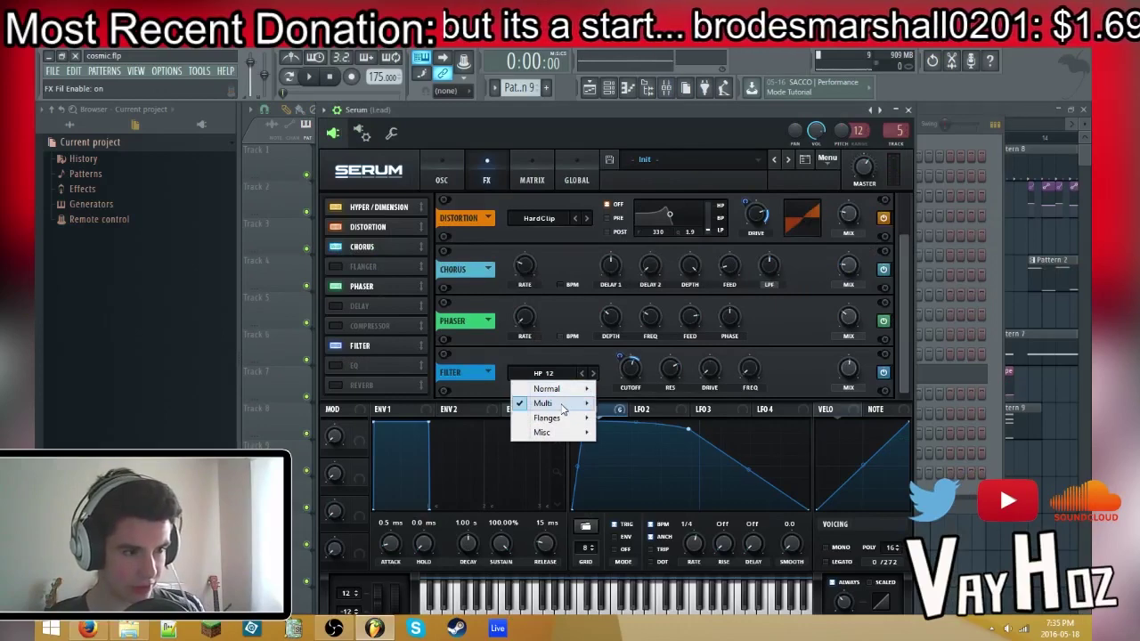
{"action": "mouse_move", "coordinate": [503, 392]}
{"action": "left_click", "coordinate": [490, 202]}
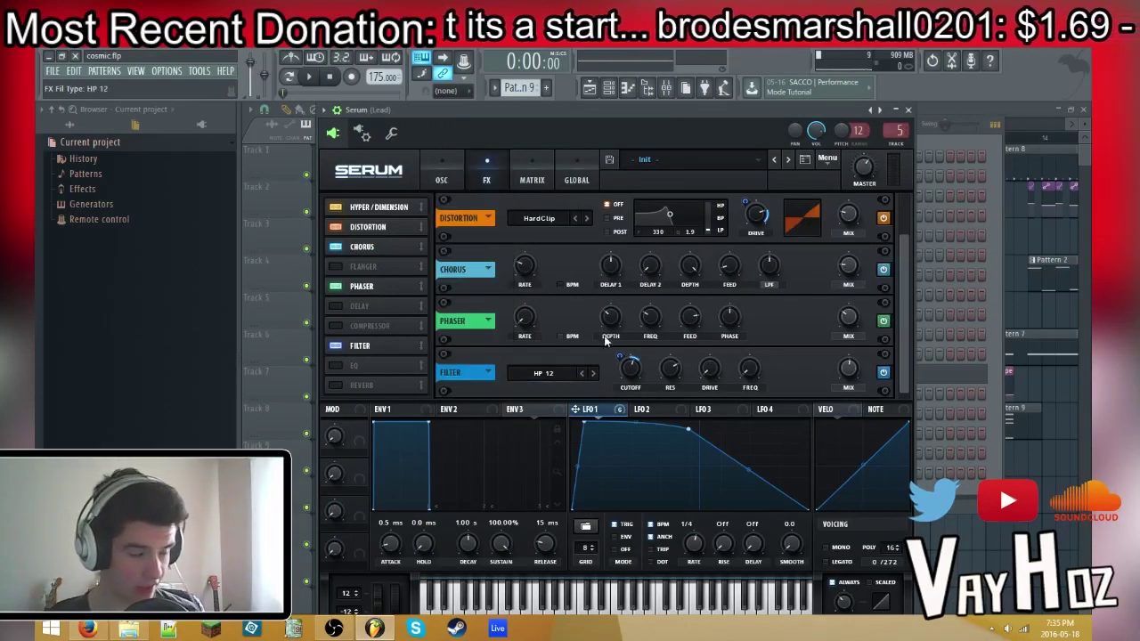
{"action": "left_click_drag", "start_coordinate": [634, 368], "coordinate": [635, 370]}
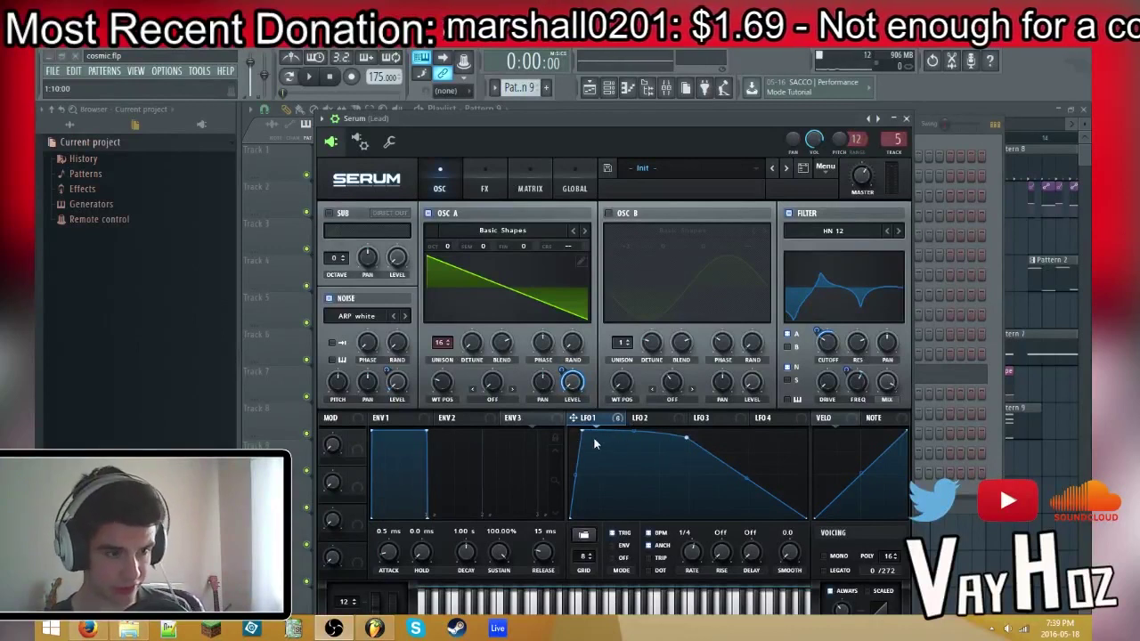
Assign LFO 1 to oscillator A's level and check the modulation amount on the filter cutoff
{"action": "mouse_move", "coordinate": [596, 424]}
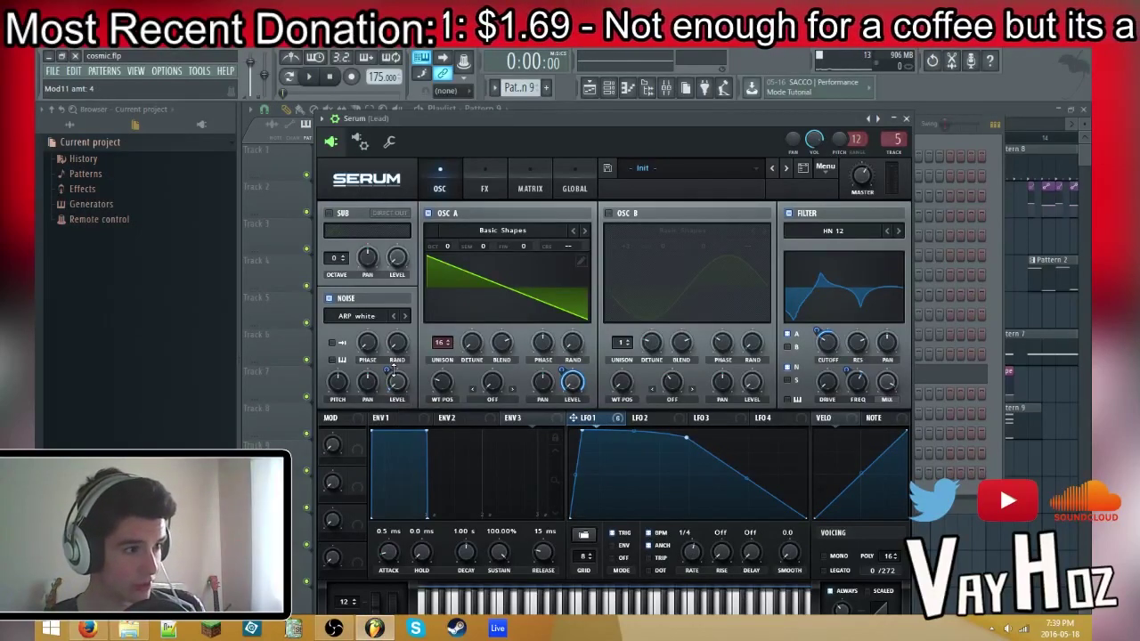
{"action": "left_click_drag", "start_coordinate": [574, 418], "coordinate": [562, 372]}
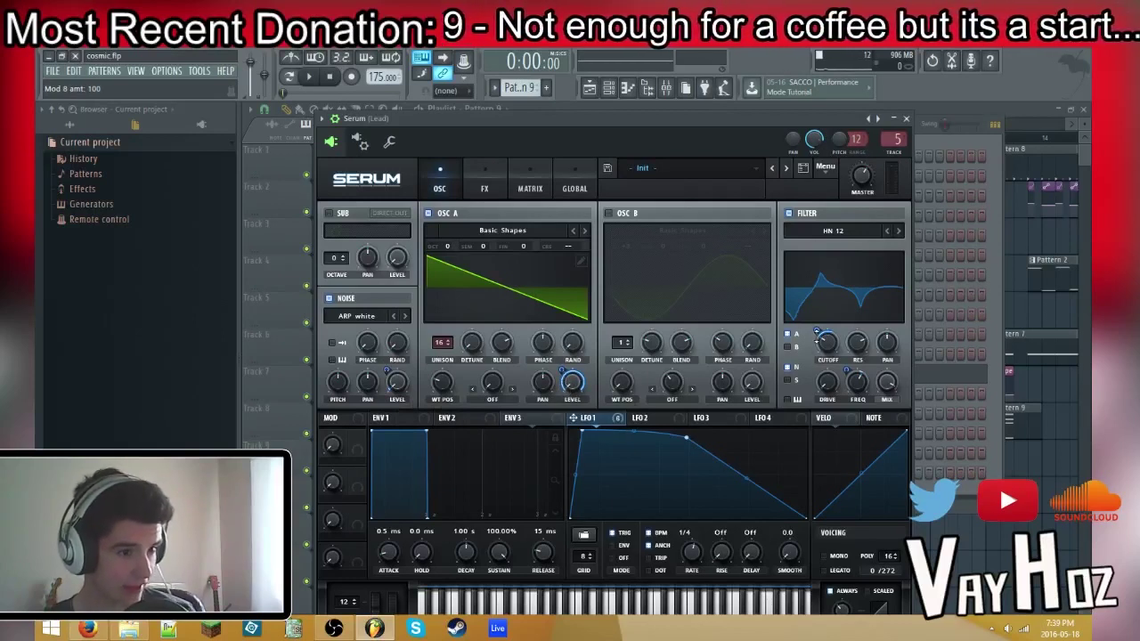
{"action": "left_click_drag", "start_coordinate": [817, 336], "coordinate": [817, 333]}
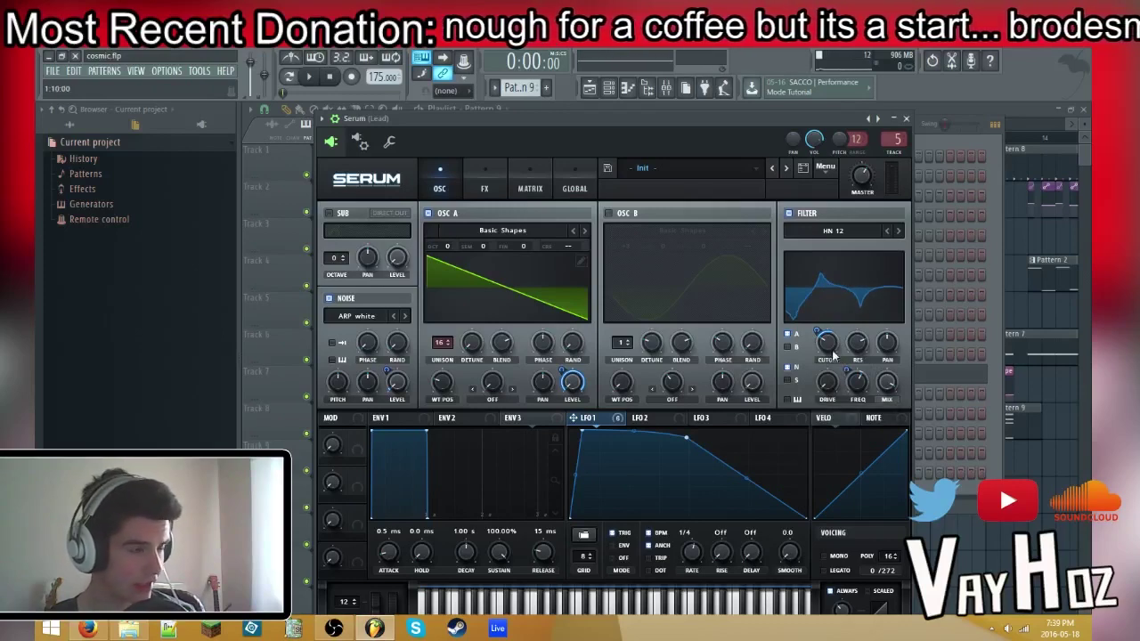
Check the LFO modulation amounts on the distortion drive and the effects filter's cutoff, and return to the oscillator page
{"action": "left_click", "coordinate": [485, 185]}
{"action": "scroll", "coordinate": [774, 238], "scroll_direction": "up", "scroll_amount": 1}
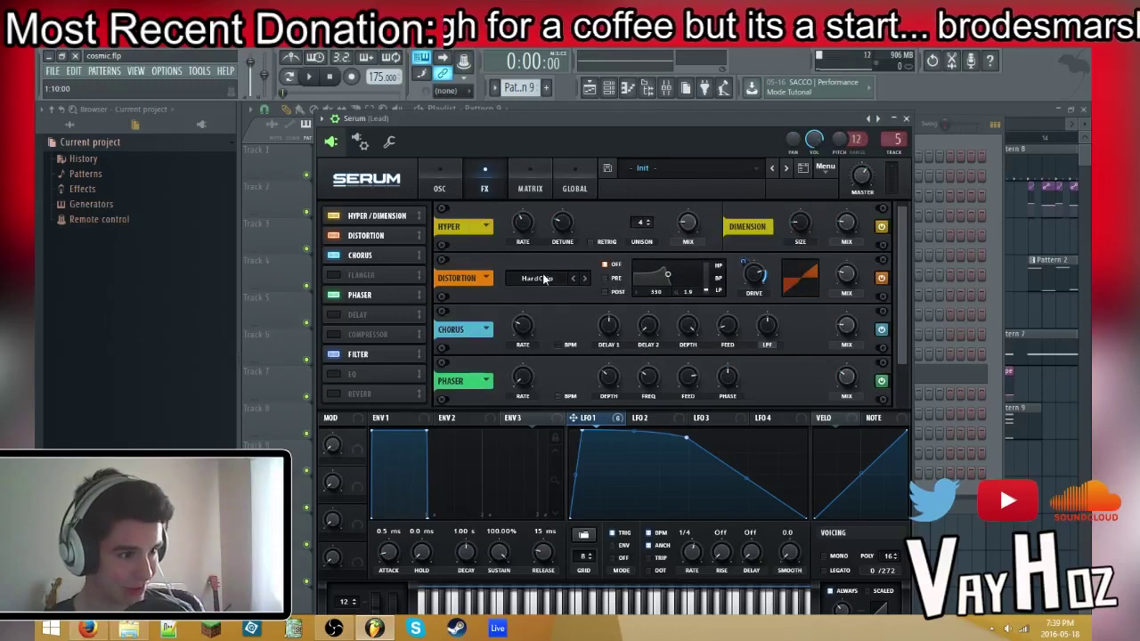
{"action": "left_click_drag", "start_coordinate": [747, 264], "coordinate": [747, 263]}
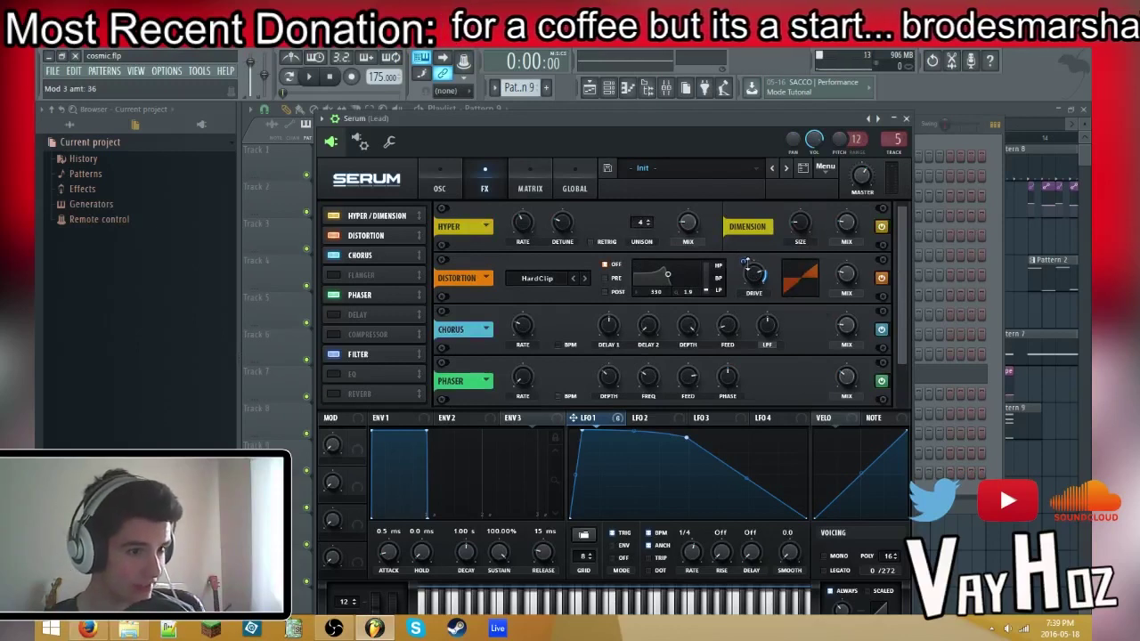
{"action": "scroll", "coordinate": [897, 341], "scroll_direction": "down", "scroll_amount": 1}
{"action": "mouse_move", "coordinate": [616, 364]}
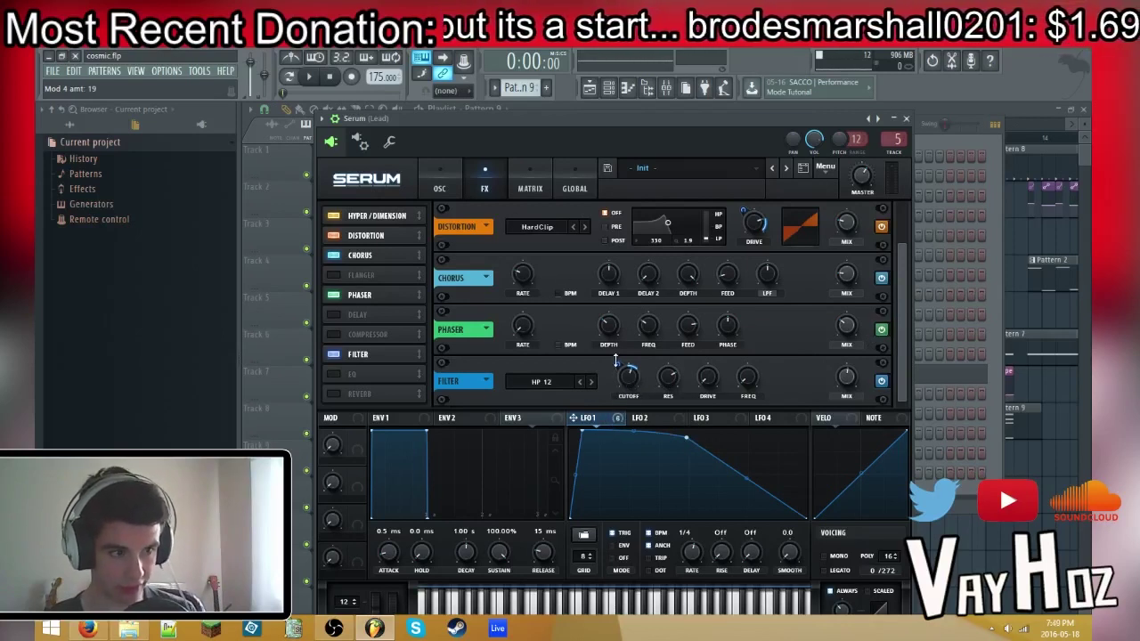
{"action": "left_click_drag", "start_coordinate": [901, 326], "coordinate": [899, 227]}
{"action": "left_click", "coordinate": [442, 183]}
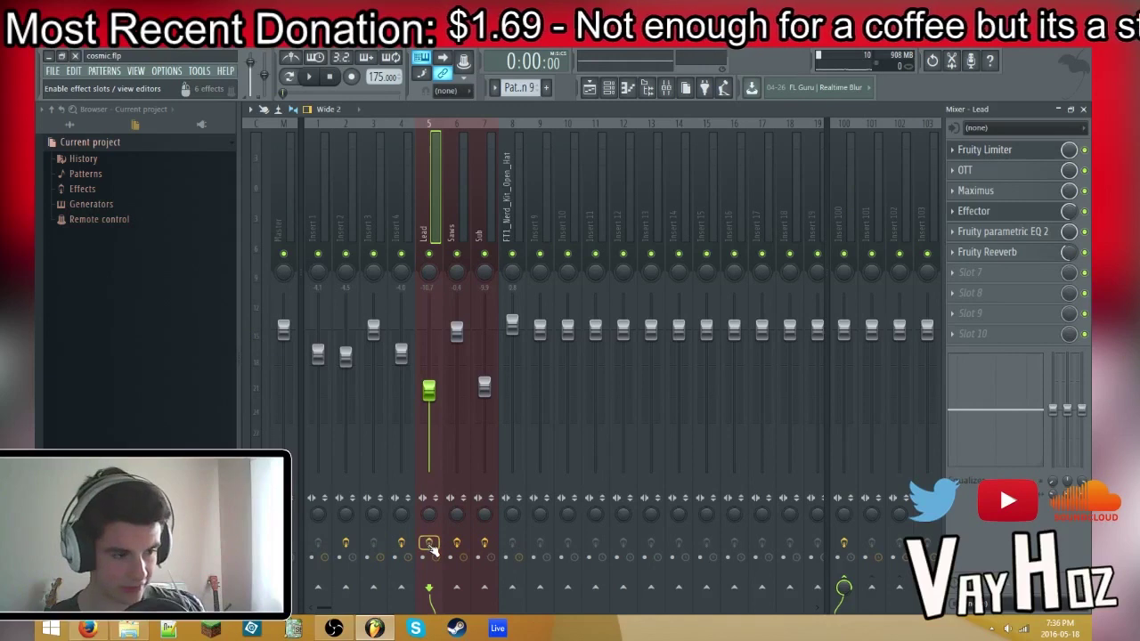
Open Fruity Limiter on the Lead mixer track and examine its noise gate gain and threshold
{"action": "left_click", "coordinate": [1012, 155]}
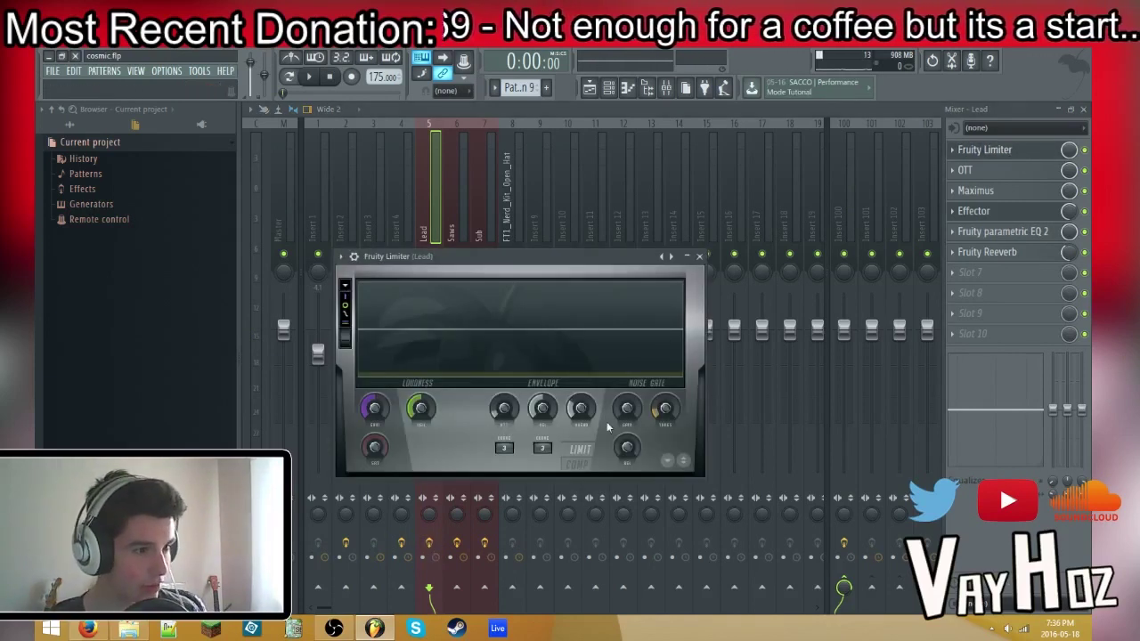
{"action": "left_click_drag", "start_coordinate": [631, 406], "coordinate": [630, 375]}
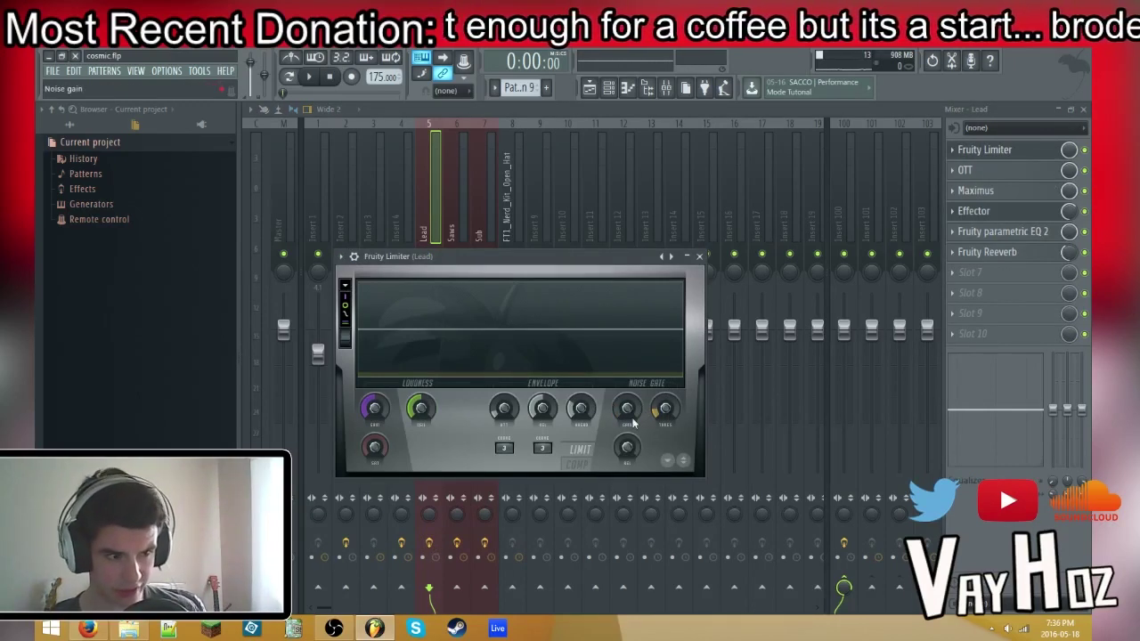
{"action": "left_click_drag", "start_coordinate": [626, 420], "coordinate": [626, 415]}
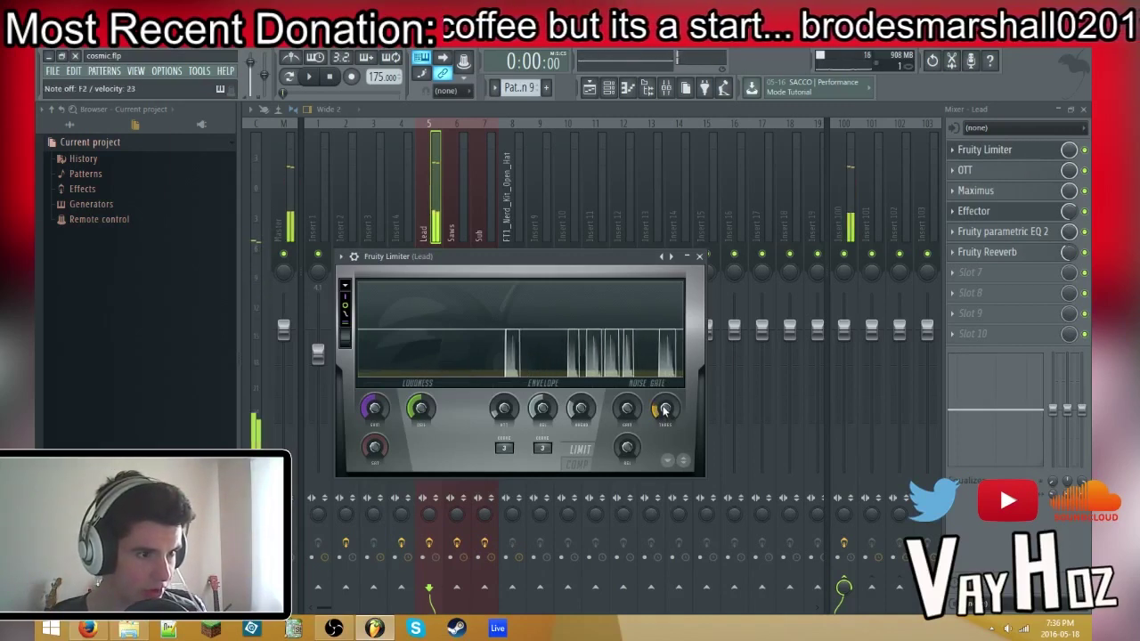
Bypass Maximus, Effector, Fruity parametric EQ 2 and Fruity Reeverb on the Lead track, leaving Fruity Limiter and OTT enabled
{"action": "left_click", "coordinate": [1083, 171]}
{"action": "left_click", "coordinate": [1084, 190]}
{"action": "left_click", "coordinate": [1084, 231]}
{"action": "left_click", "coordinate": [1085, 211]}
{"action": "left_click", "coordinate": [1084, 252]}
{"action": "left_click", "coordinate": [1084, 170]}
Check the lead's OTT compressor settings, close it, and open Maximus to examine its low band
{"action": "left_click", "coordinate": [1009, 171]}
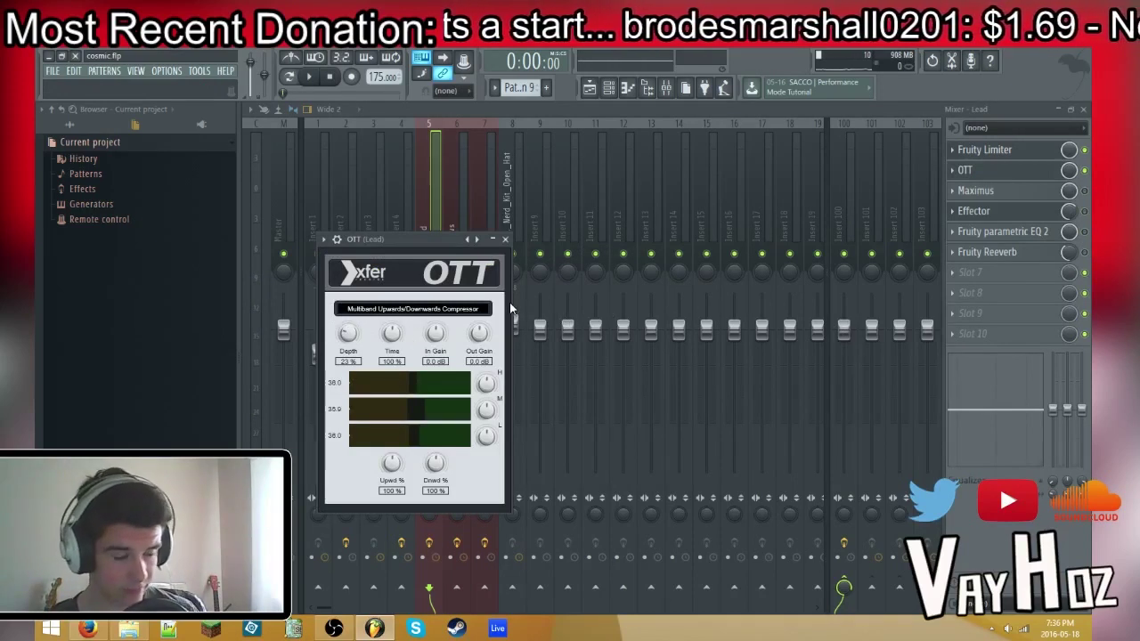
{"action": "left_click", "coordinate": [505, 239]}
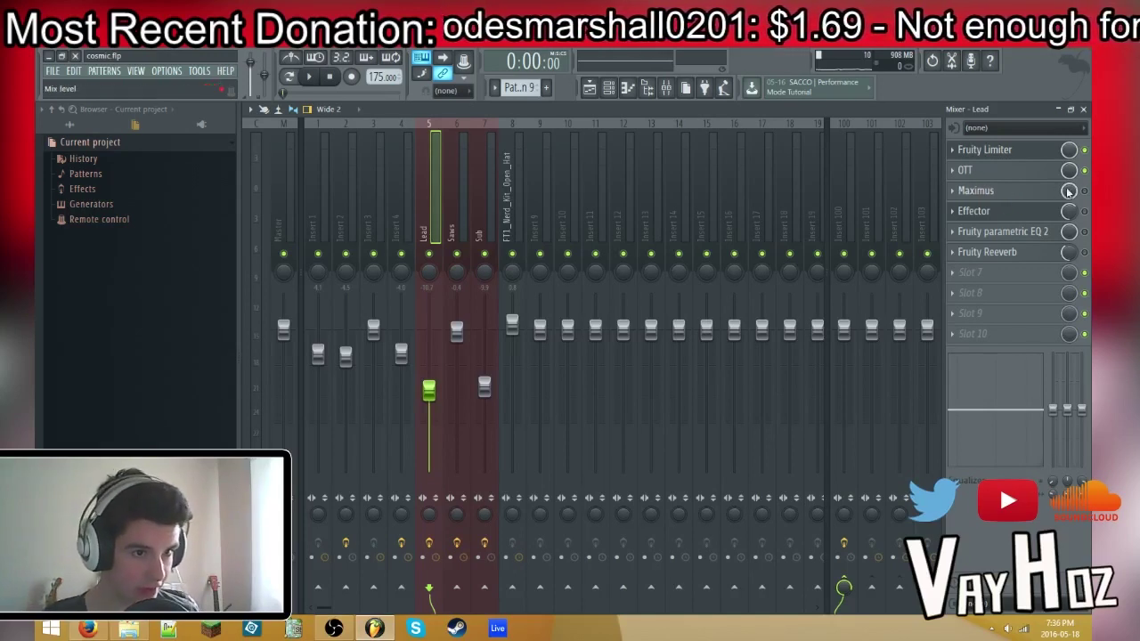
{"action": "left_click", "coordinate": [1024, 192]}
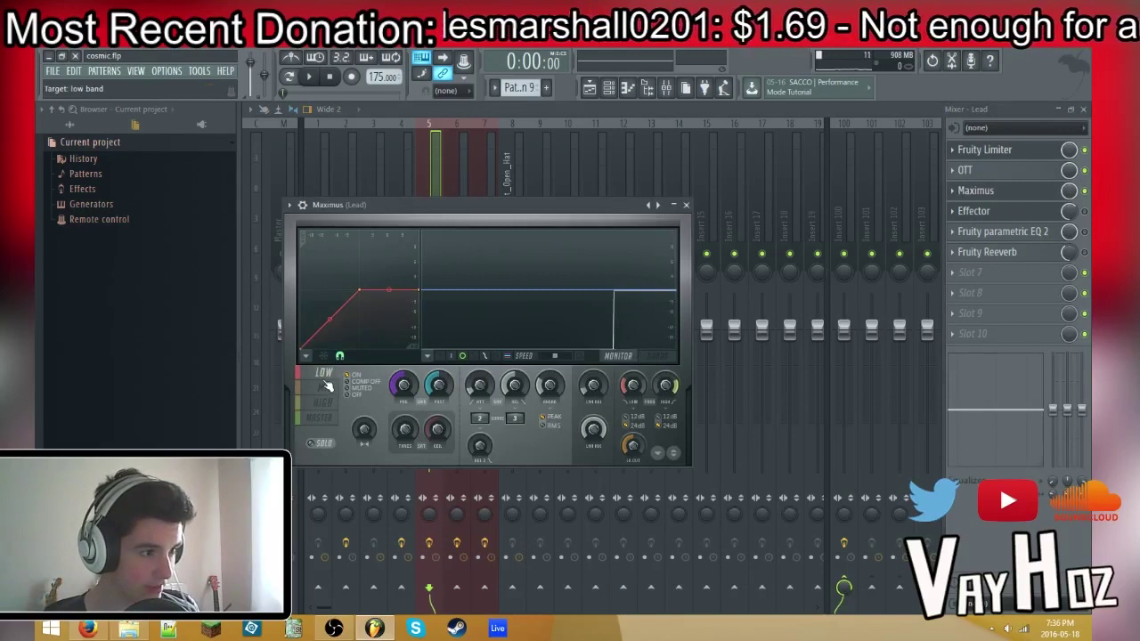
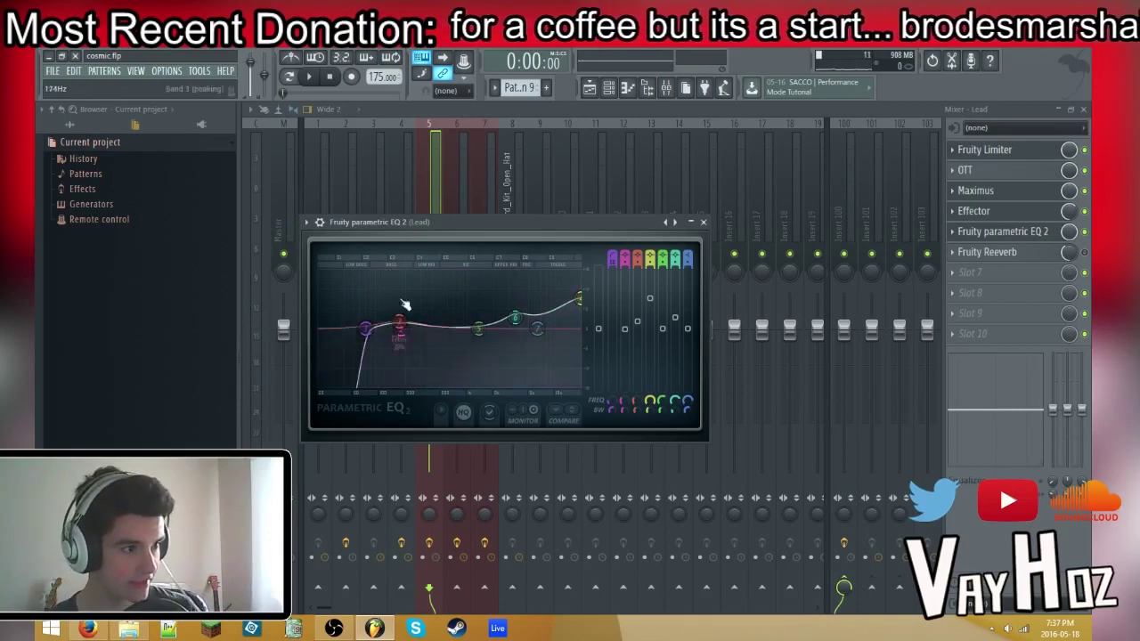
Examine the lead's Fruity parametric EQ 2 curve, pointing out the band 3 peak, and close the equalizer
{"action": "key", "text": "q"}
{"action": "key", "text": "space"}
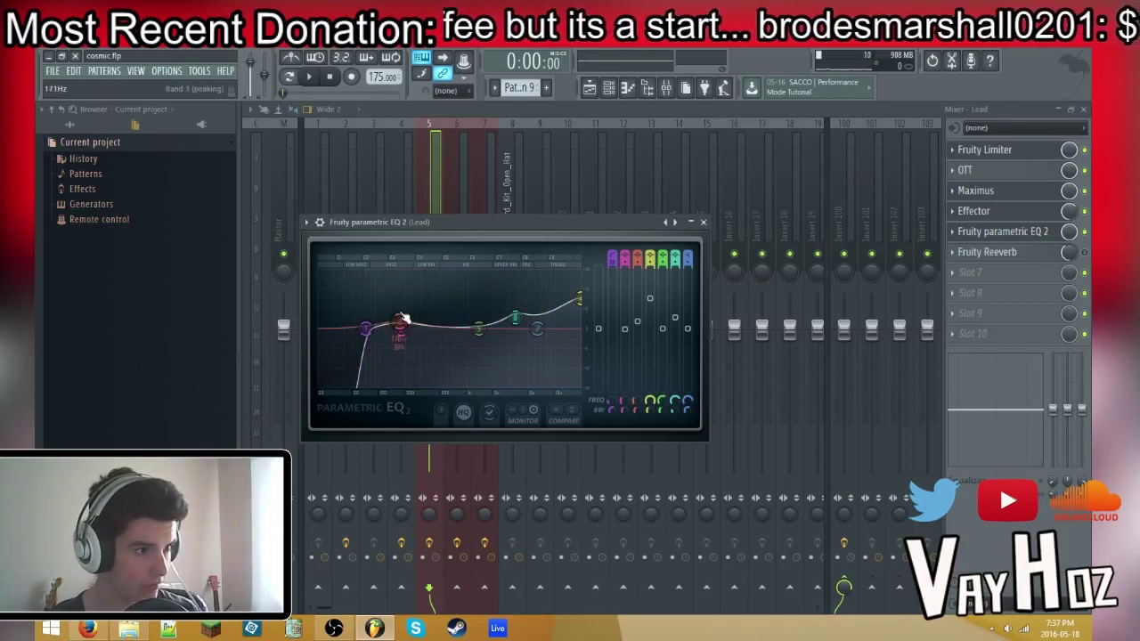
{"action": "left_click_drag", "start_coordinate": [399, 323], "coordinate": [398, 327]}
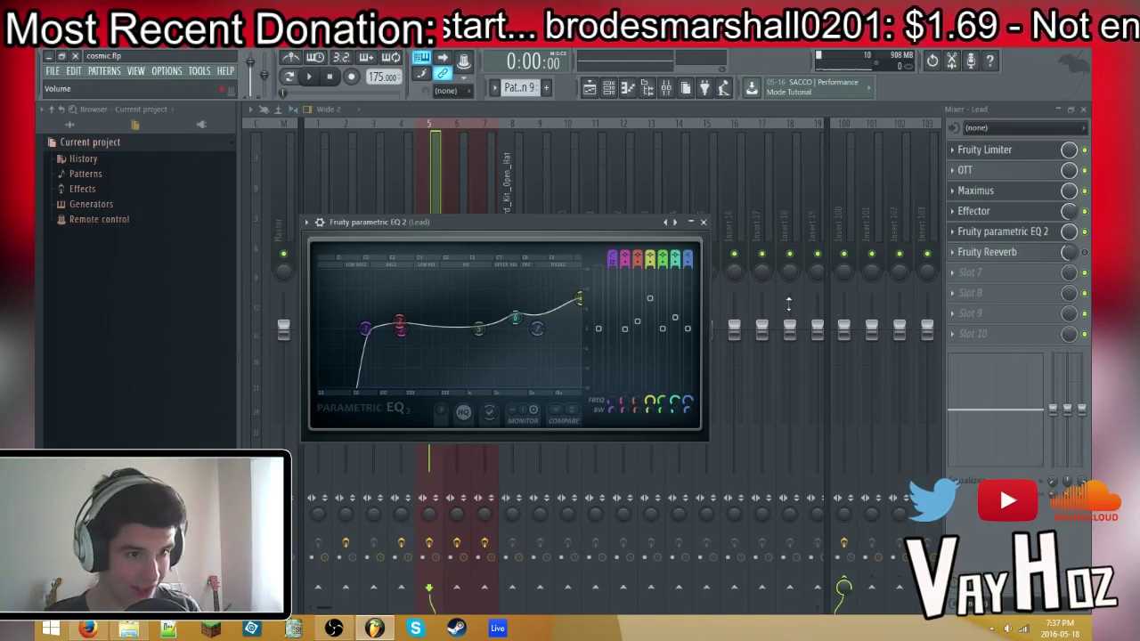
{"action": "left_click", "coordinate": [703, 222]}
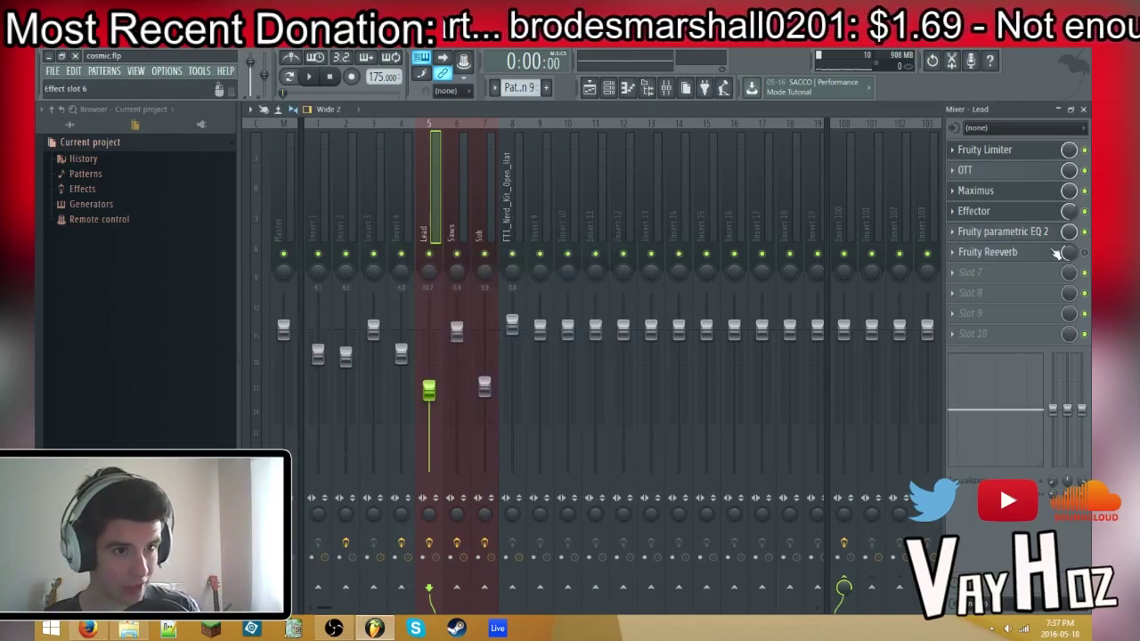
In the lead's Fruity Reeverb, check the decay, set the reverb level to 20 %, and adjust the effect's mix level
{"action": "left_click", "coordinate": [1044, 251]}
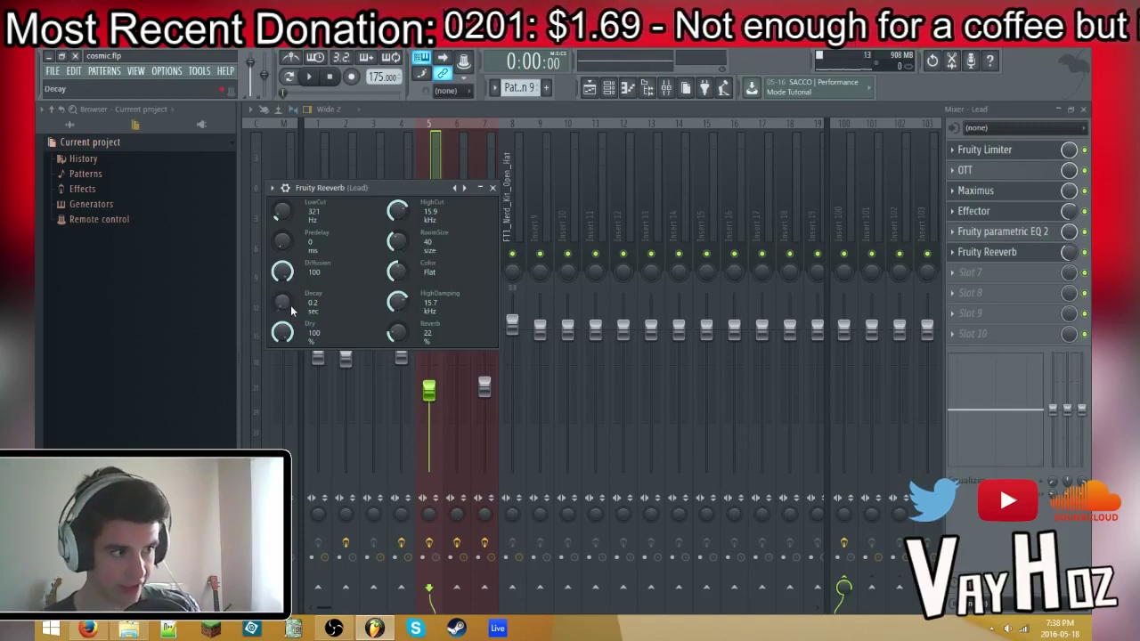
{"action": "left_click_drag", "start_coordinate": [291, 305], "coordinate": [291, 276]}
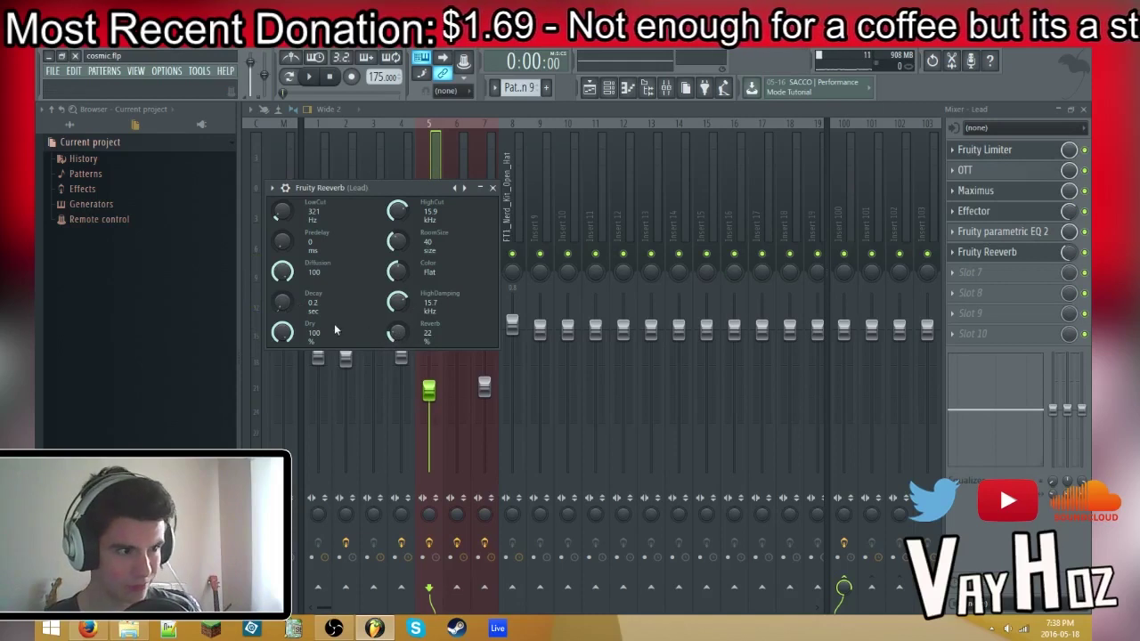
{"action": "right_click", "coordinate": [404, 339]}
{"action": "left_click", "coordinate": [438, 348]}
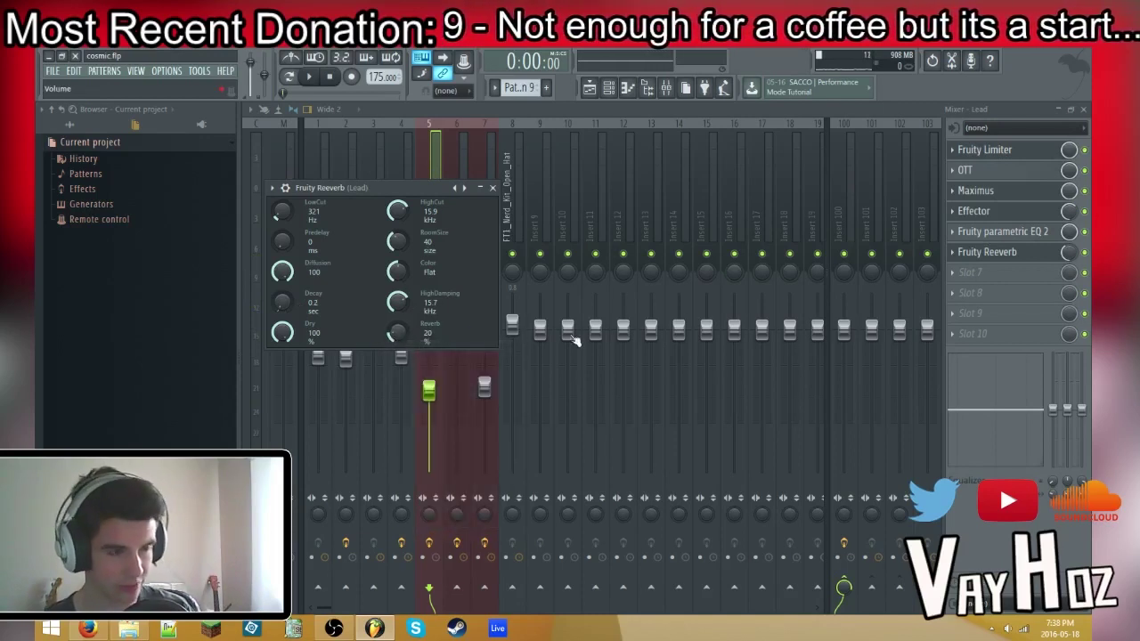
{"action": "left_click_drag", "start_coordinate": [1068, 252], "coordinate": [1067, 274]}
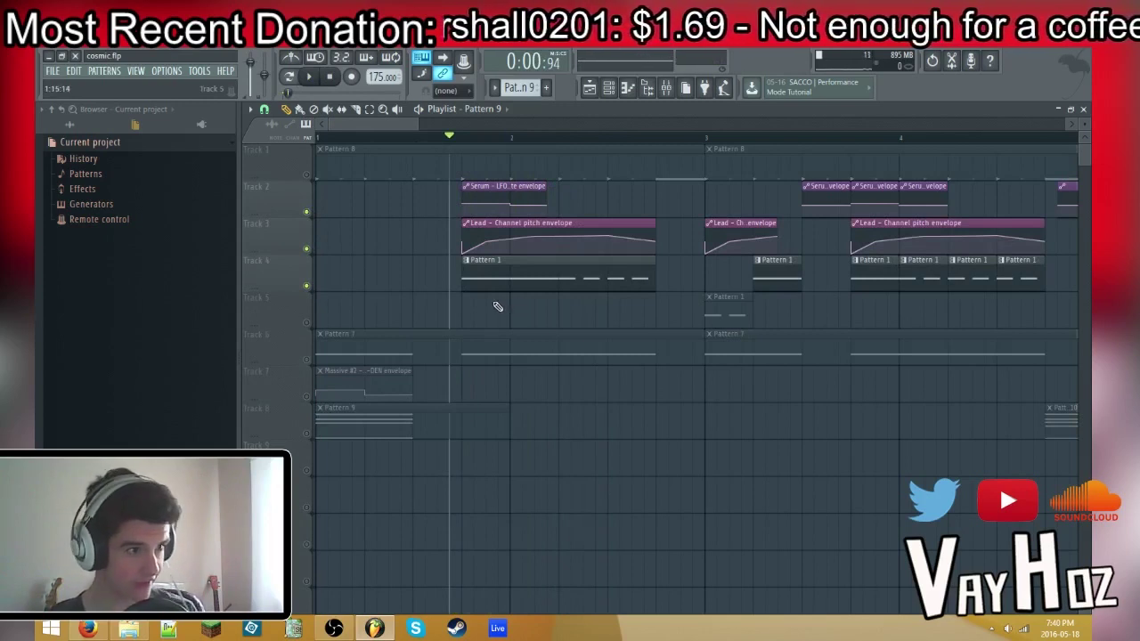
Move the playhead to the start, examine the Lead channel pitch envelope on Track 3, and show the channel rack
{"action": "left_click_drag", "start_coordinate": [504, 139], "coordinate": [312, 143]}
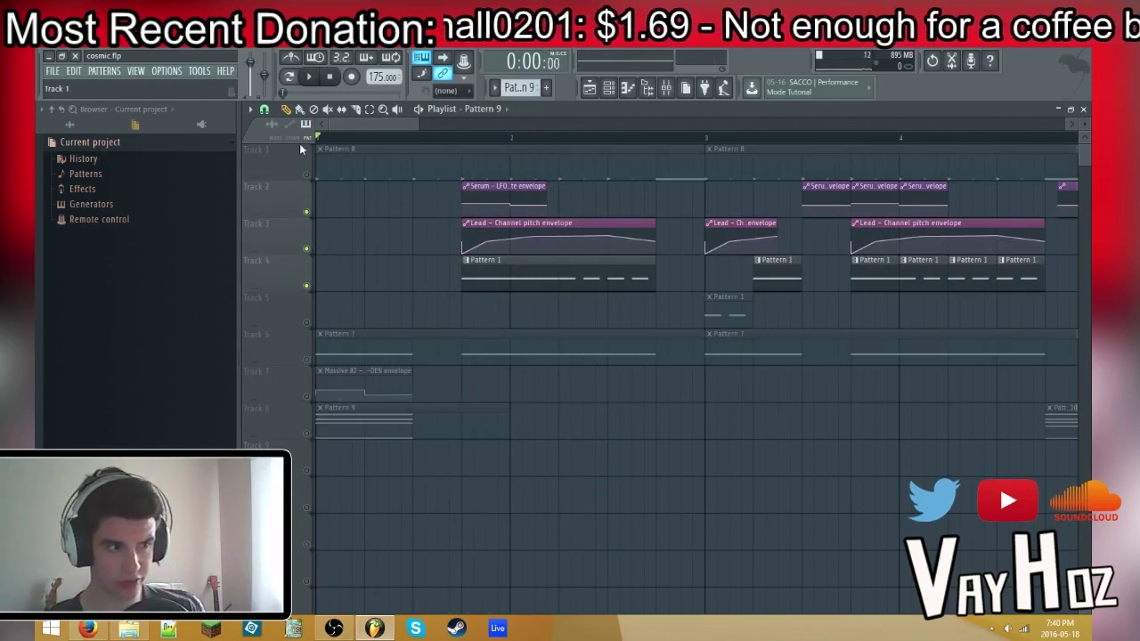
{"action": "scroll", "coordinate": [454, 142], "scroll_direction": "up", "scroll_amount": 3}
{"action": "left_click_drag", "start_coordinate": [288, 211], "coordinate": [307, 561]}
{"action": "scroll", "coordinate": [446, 389], "scroll_direction": "down", "scroll_amount": 2}
{"action": "scroll", "coordinate": [499, 418], "scroll_direction": "down", "scroll_amount": 1}
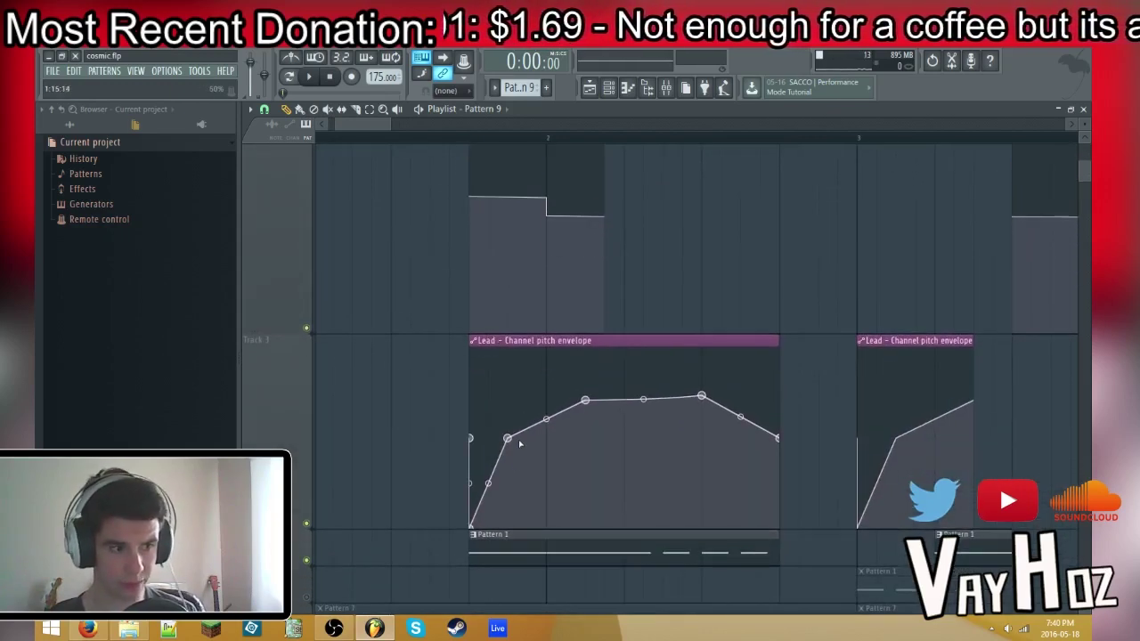
{"action": "left_click", "coordinate": [608, 89]}
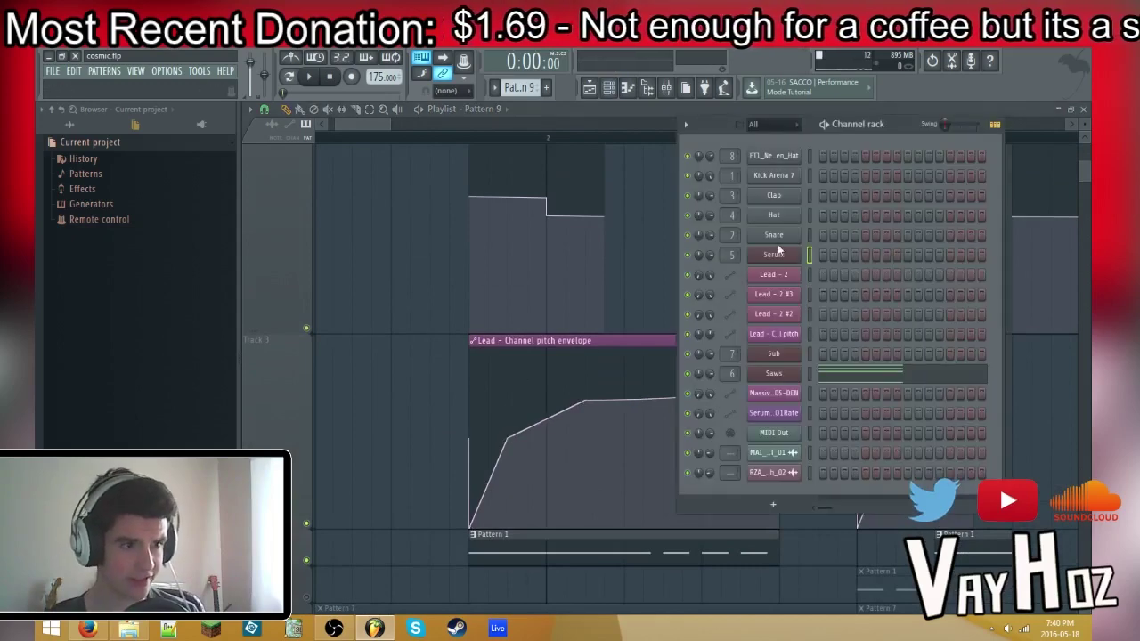
Open the Lead channel's Serum, demonstrate sweeping its channel pitch knob during a held note, and bring up the knob's automation options
{"action": "left_click", "coordinate": [783, 255]}
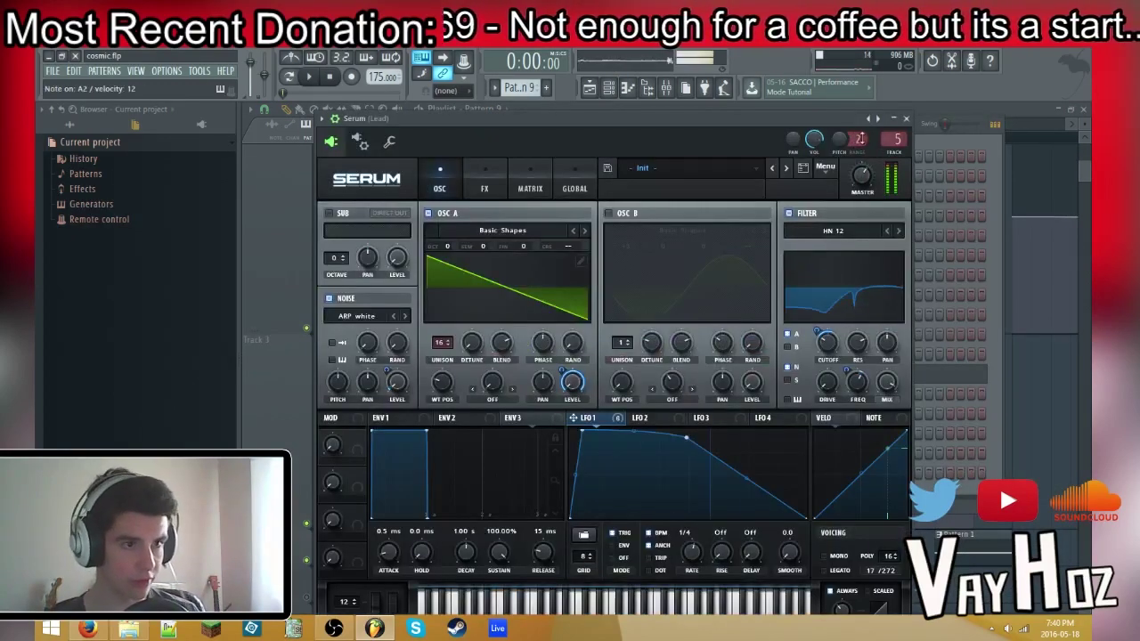
{"action": "left_click_drag", "start_coordinate": [838, 142], "coordinate": [838, 183]}
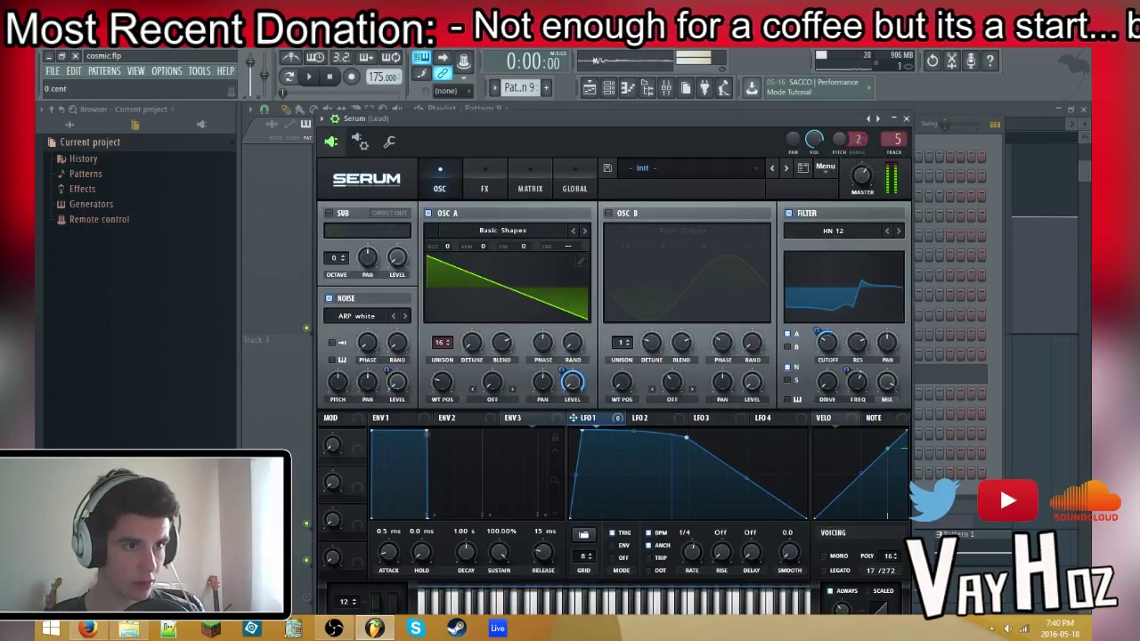
{"action": "right_click", "coordinate": [846, 142]}
{"action": "left_click", "coordinate": [887, 224]}
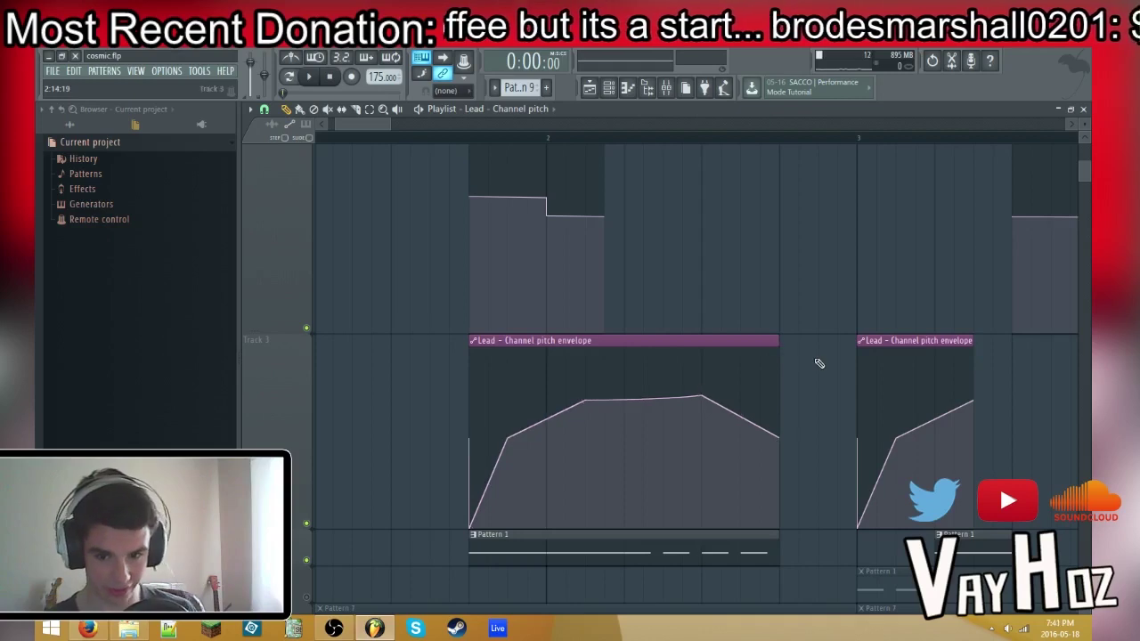
Examine the Serum LFO1Rate envelope on Track 2 and select the time range covering its first clip
{"action": "scroll", "coordinate": [682, 298], "scroll_direction": "up", "scroll_amount": 2}
{"action": "scroll", "coordinate": [682, 298], "scroll_direction": "up", "scroll_amount": 1}
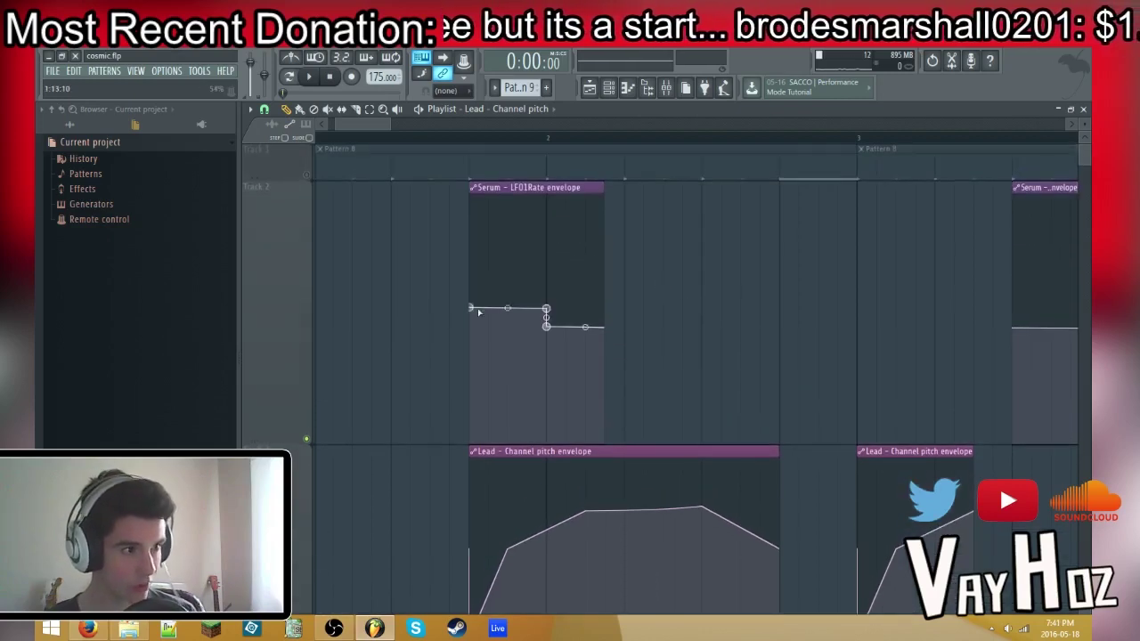
{"action": "left_click_drag", "start_coordinate": [485, 126], "coordinate": [356, 130]}
{"action": "left_click_drag", "start_coordinate": [569, 140], "coordinate": [684, 148]}
In the lead's Serum, touch the LFO 1 rate knob and show the automation options for the last tweaked parameter
{"action": "key", "text": "F6"}
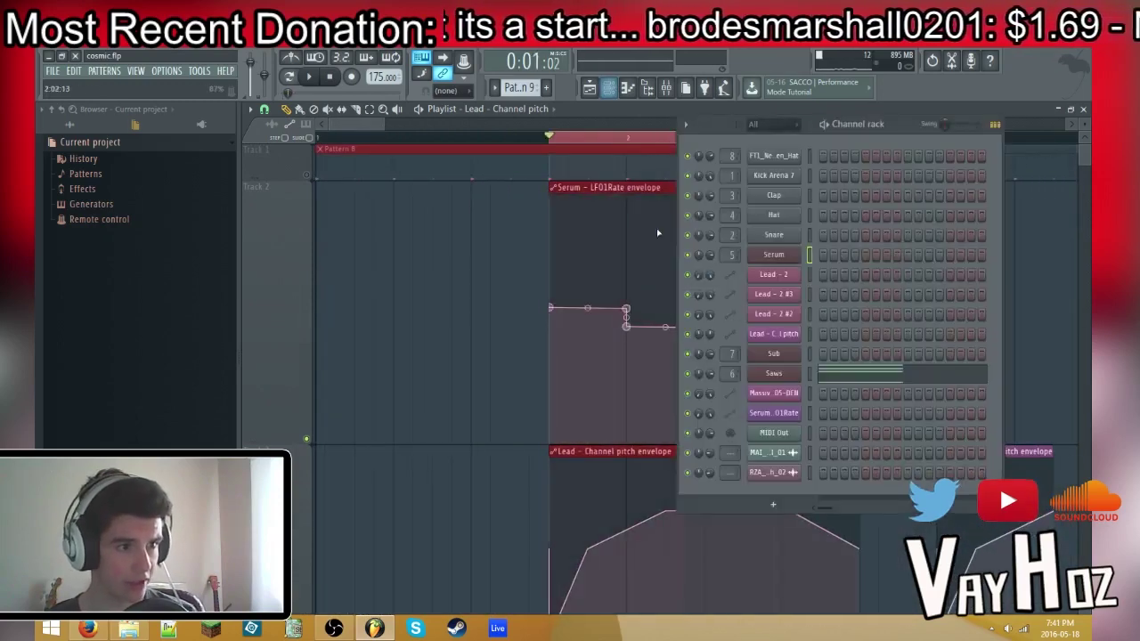
{"action": "left_click", "coordinate": [773, 255]}
{"action": "left_click_drag", "start_coordinate": [688, 554], "coordinate": [684, 560]}
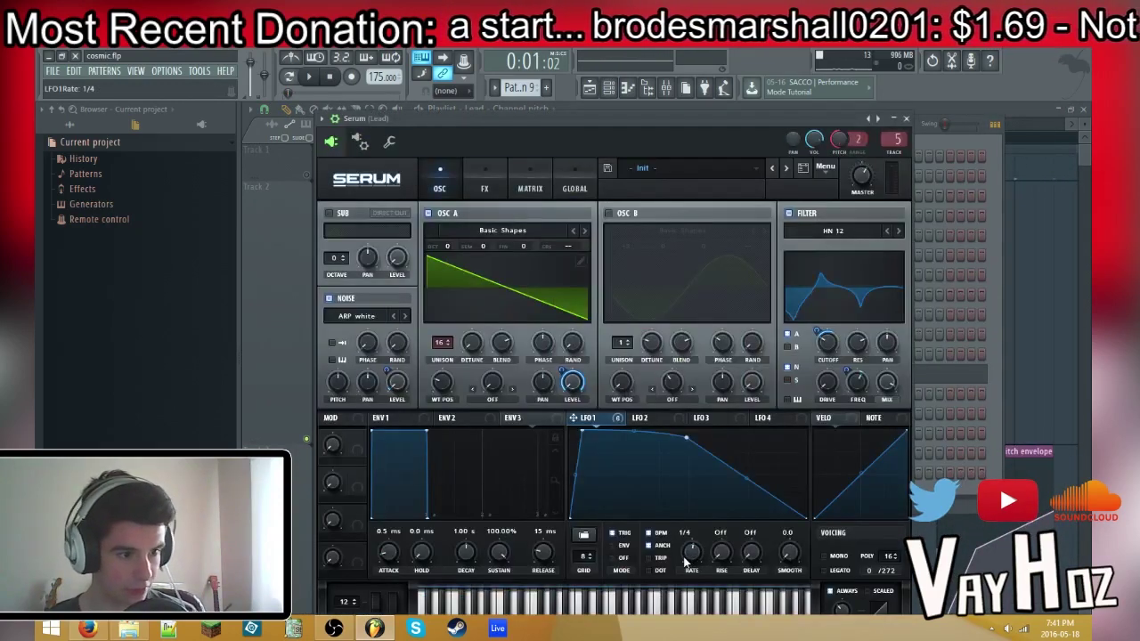
{"action": "left_click", "coordinate": [199, 70]}
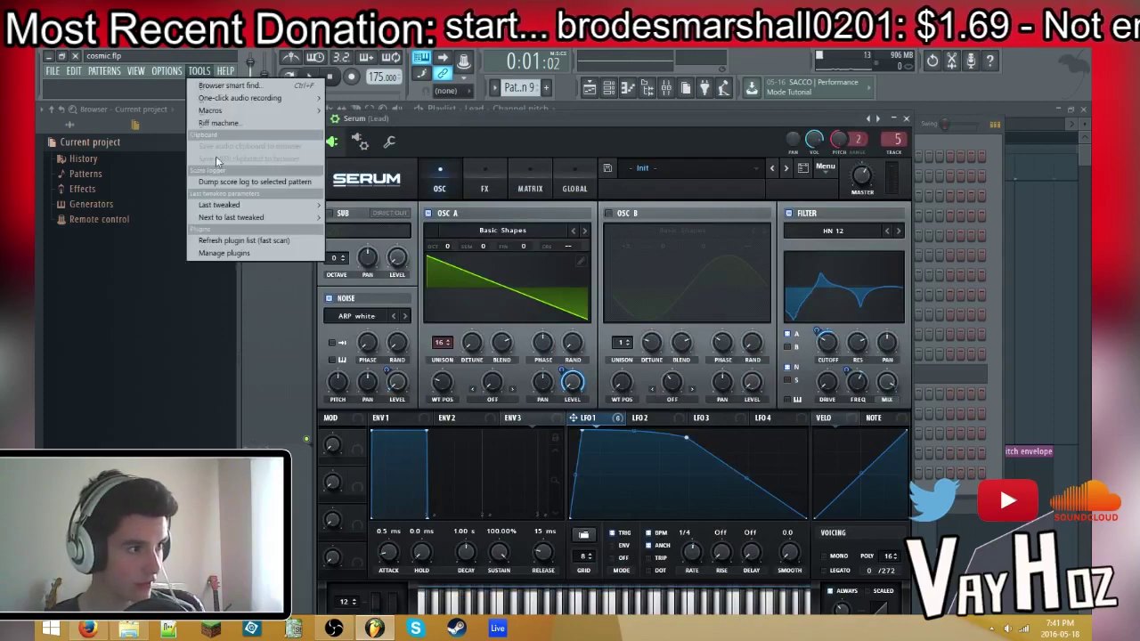
{"action": "mouse_move", "coordinate": [294, 205]}
{"action": "left_click", "coordinate": [389, 283]}
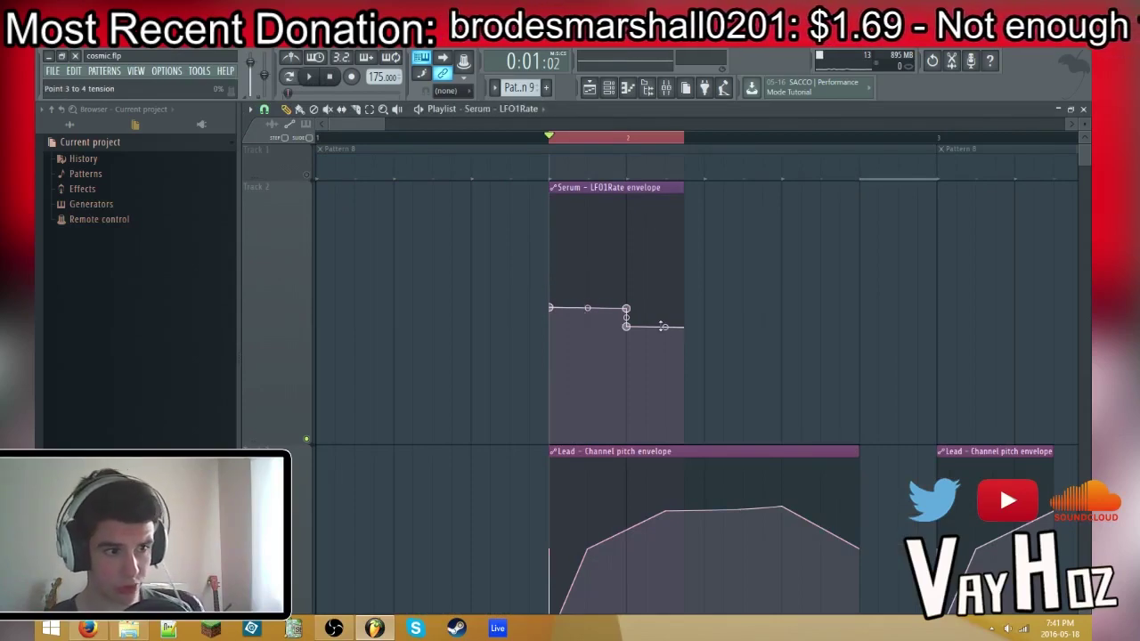
Clear the time selection and play back the lead section while following the Track 2 and Track 3 envelopes
{"action": "left_click", "coordinate": [561, 143]}
{"action": "scroll", "coordinate": [562, 144], "scroll_direction": "down", "scroll_amount": 5}
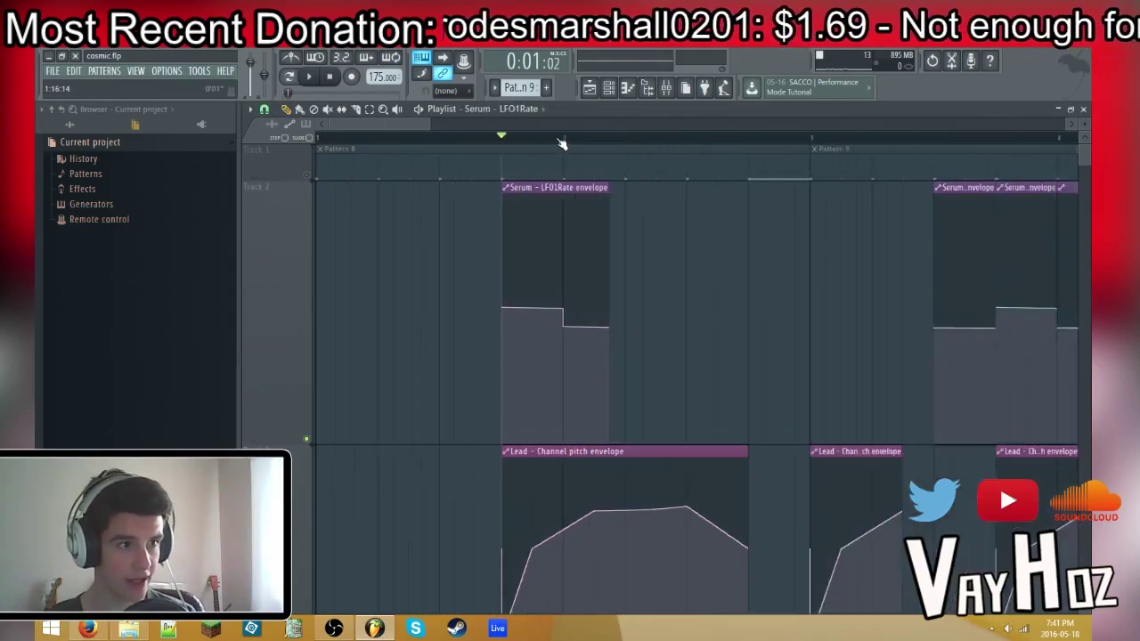
{"action": "scroll", "coordinate": [564, 142], "scroll_direction": "up", "scroll_amount": 3}
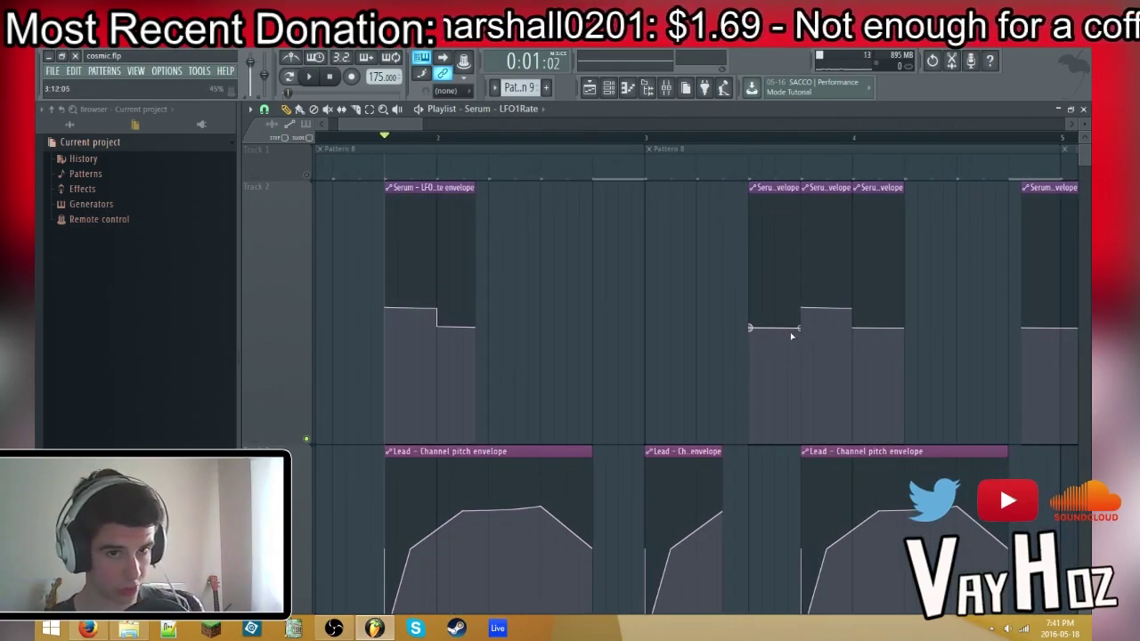
{"action": "key", "text": "space"}
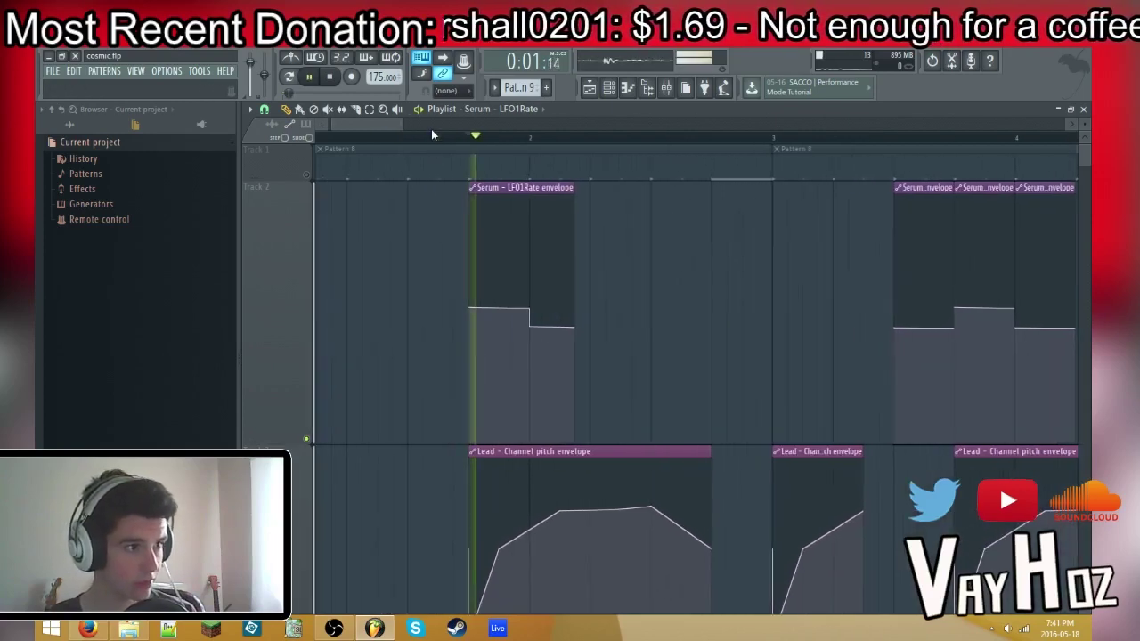
{"action": "scroll", "coordinate": [494, 140], "scroll_direction": "down", "scroll_amount": 3}
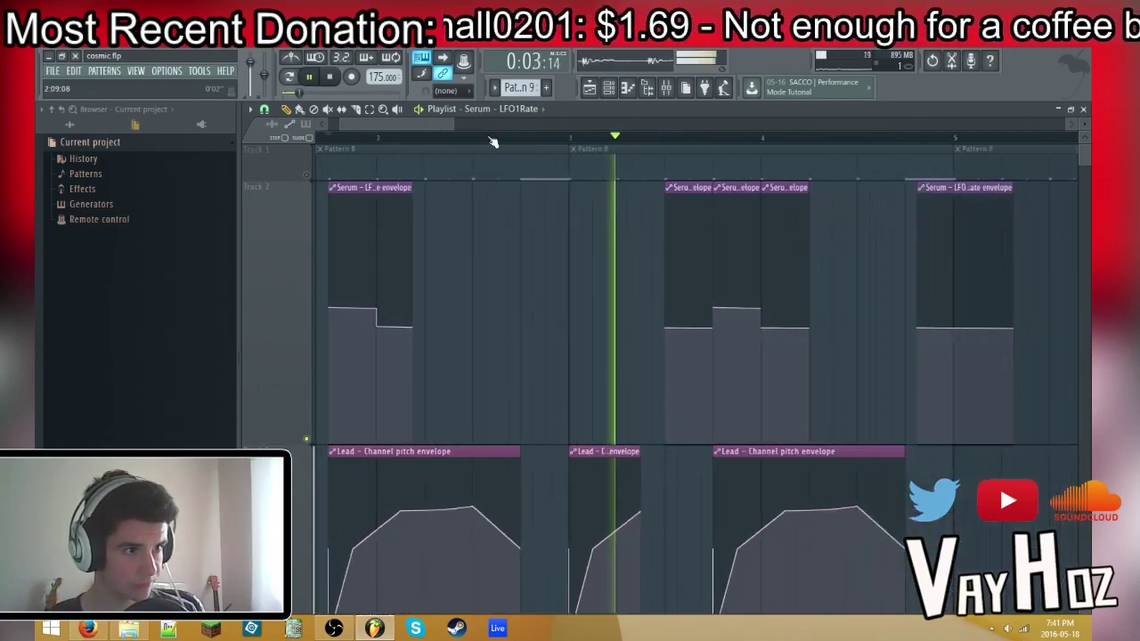
{"action": "scroll", "coordinate": [634, 319], "scroll_direction": "down", "scroll_amount": 2}
{"action": "scroll", "coordinate": [633, 319], "scroll_direction": "down", "scroll_amount": 1}
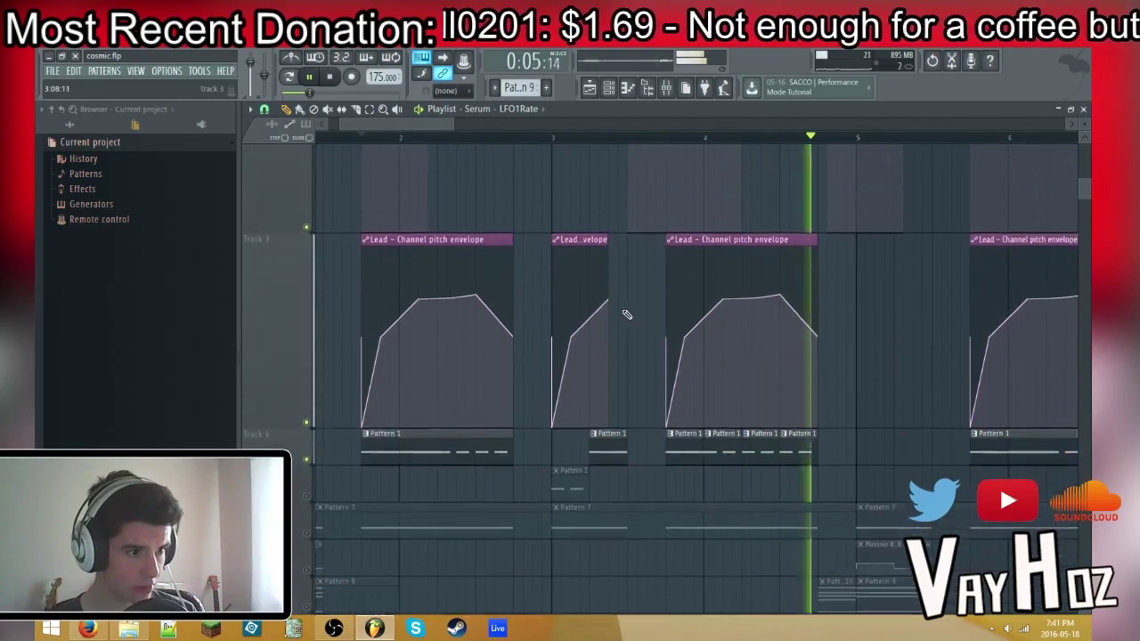
{"action": "key", "text": "space"}
Return to the LFO1Rate envelopes on Track 2, briefly replay the lead, and look over the following clips
{"action": "scroll", "coordinate": [572, 433], "scroll_direction": "up", "scroll_amount": 3}
{"action": "scroll", "coordinate": [547, 341], "scroll_direction": "up", "scroll_amount": 2}
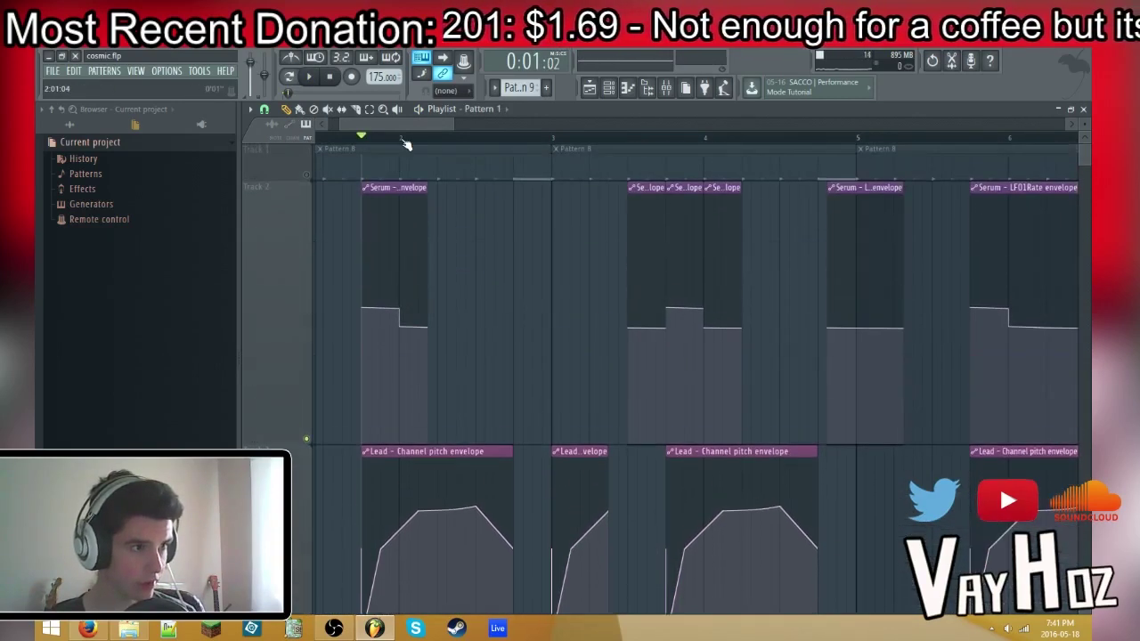
{"action": "scroll", "coordinate": [407, 143], "scroll_direction": "up", "scroll_amount": 2}
{"action": "key", "text": "space"}
{"action": "key", "text": "space"}
{"action": "scroll", "coordinate": [488, 143], "scroll_direction": "down", "scroll_amount": 4}
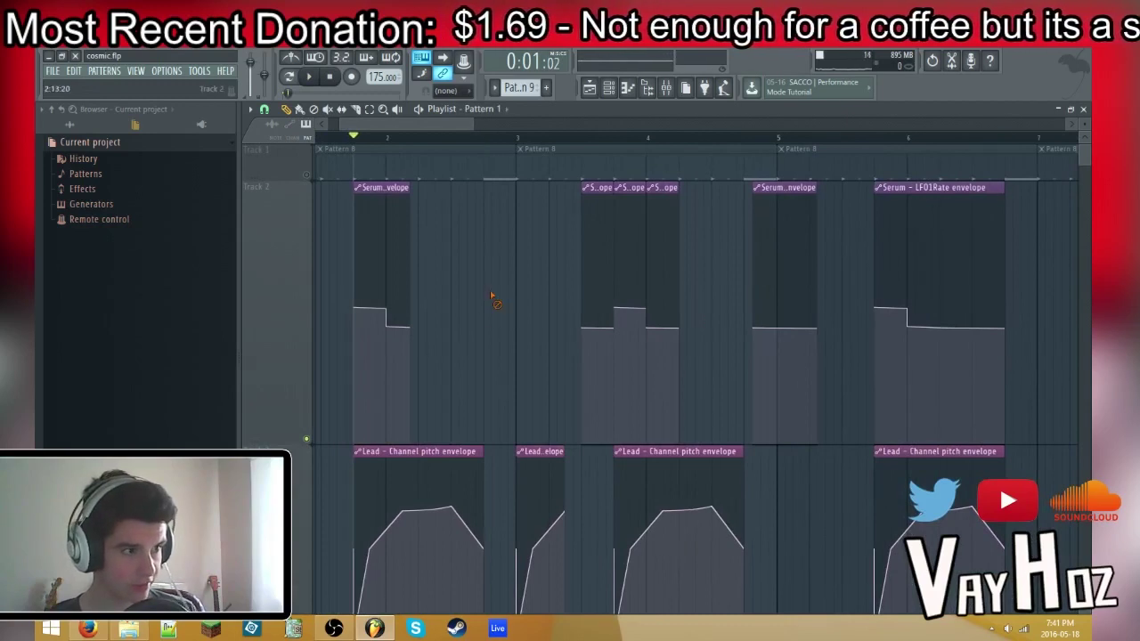
Shrink Tracks 2 and 3 to the same height as the other playlist tracks, and unmute all the tracks
{"action": "right_click", "coordinate": [279, 258]}
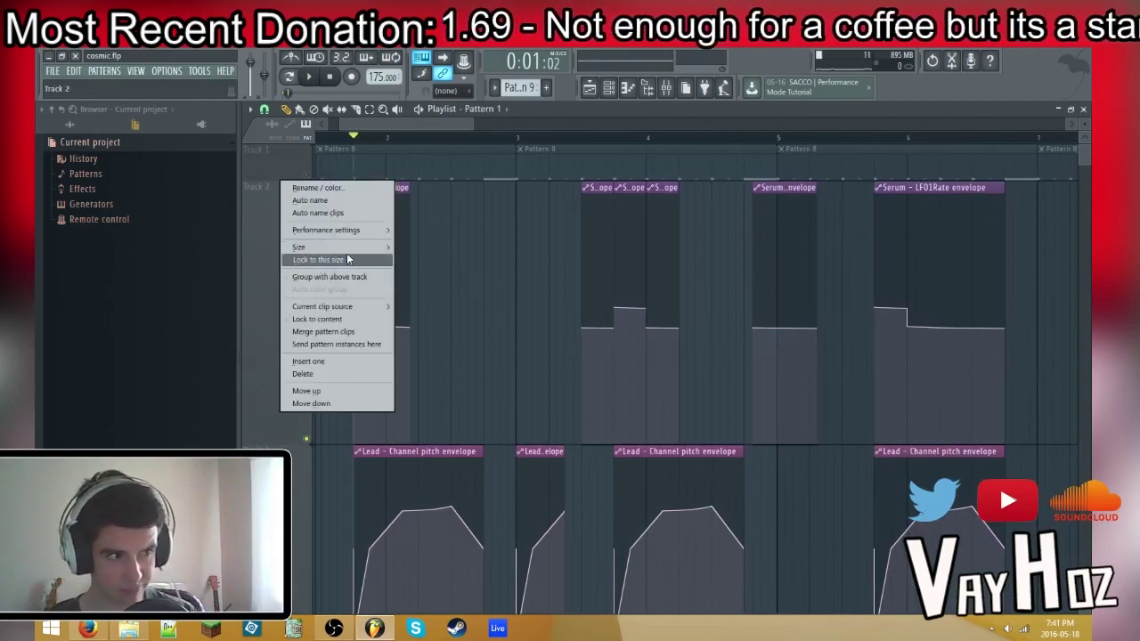
{"action": "mouse_move", "coordinate": [343, 247]}
{"action": "left_click", "coordinate": [413, 260]}
{"action": "right_click", "coordinate": [285, 298]}
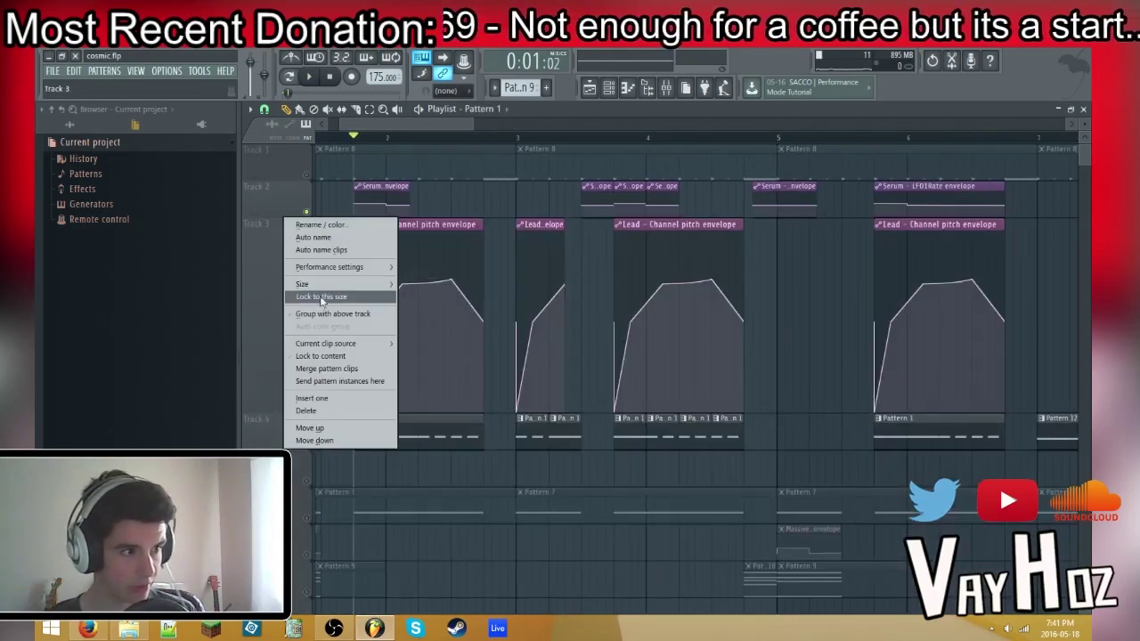
{"action": "mouse_move", "coordinate": [303, 283]}
{"action": "left_click", "coordinate": [417, 296]}
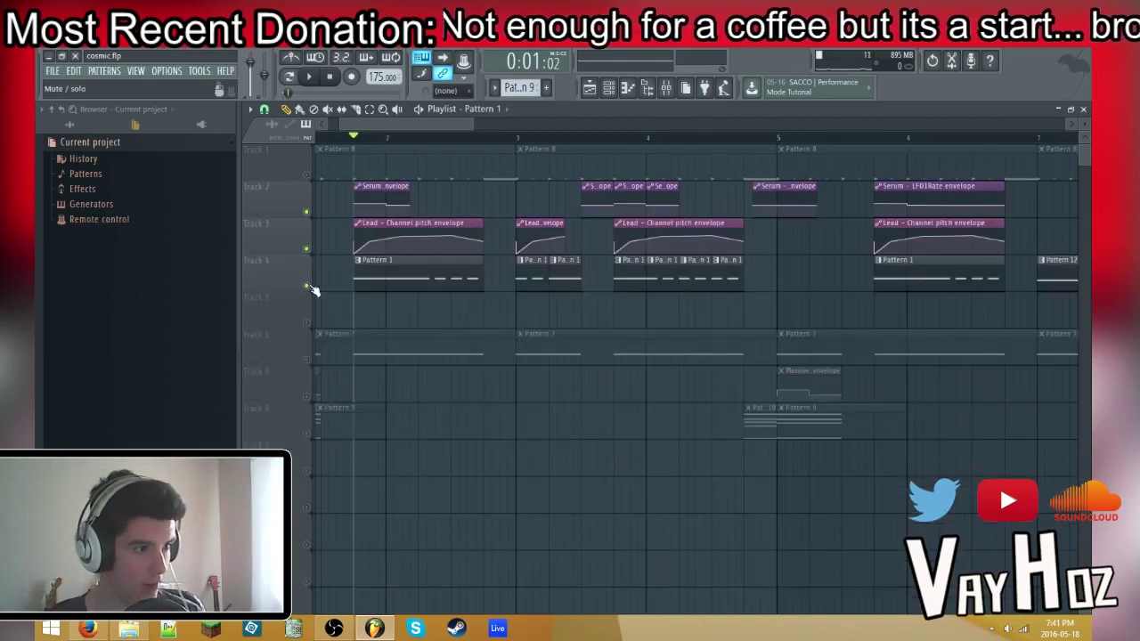
{"action": "right_click", "coordinate": [307, 286]}
{"action": "scroll", "coordinate": [438, 137], "scroll_direction": "down", "scroll_amount": 3}
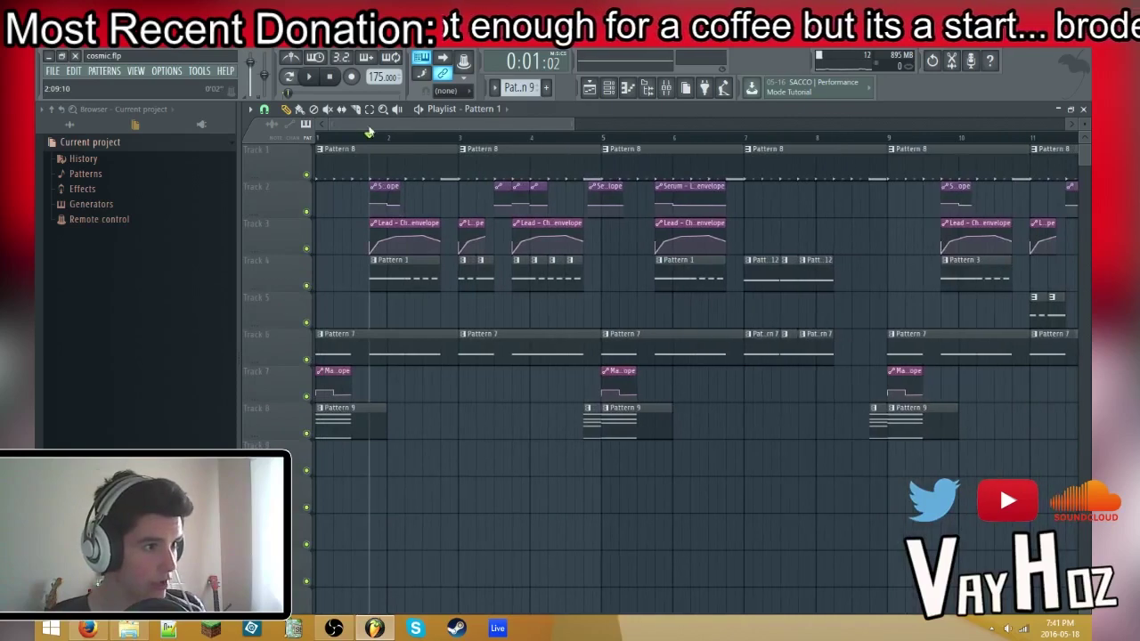
Switch to Pattern 13 and open the Massive synth on the Saws channel
{"action": "left_click", "coordinate": [608, 87]}
{"action": "left_click", "coordinate": [545, 87]}
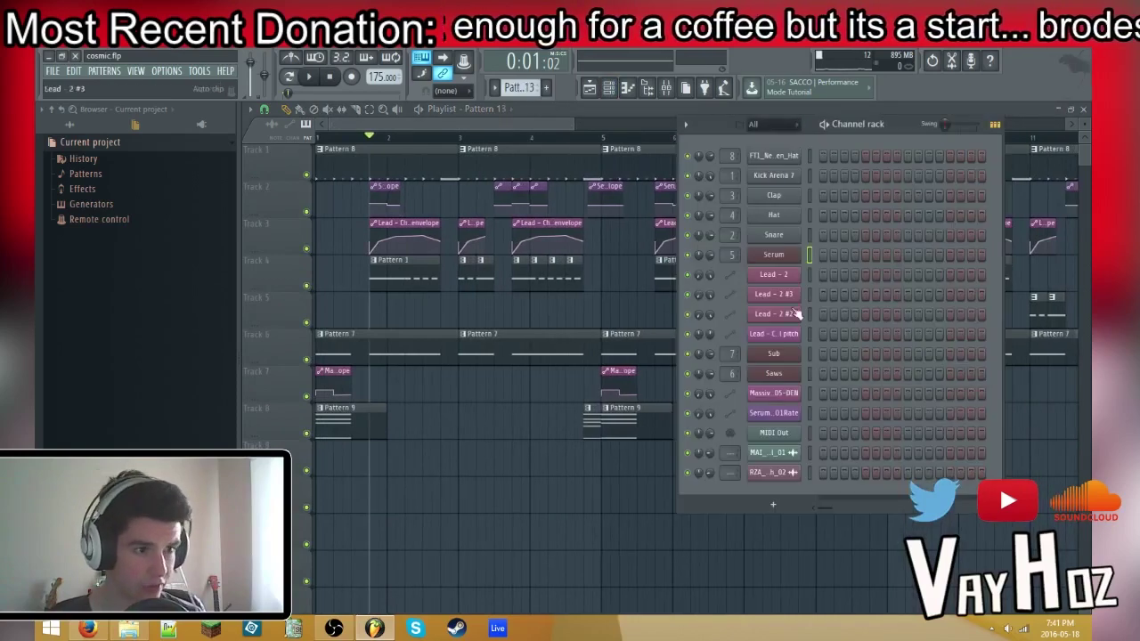
{"action": "left_click", "coordinate": [790, 375]}
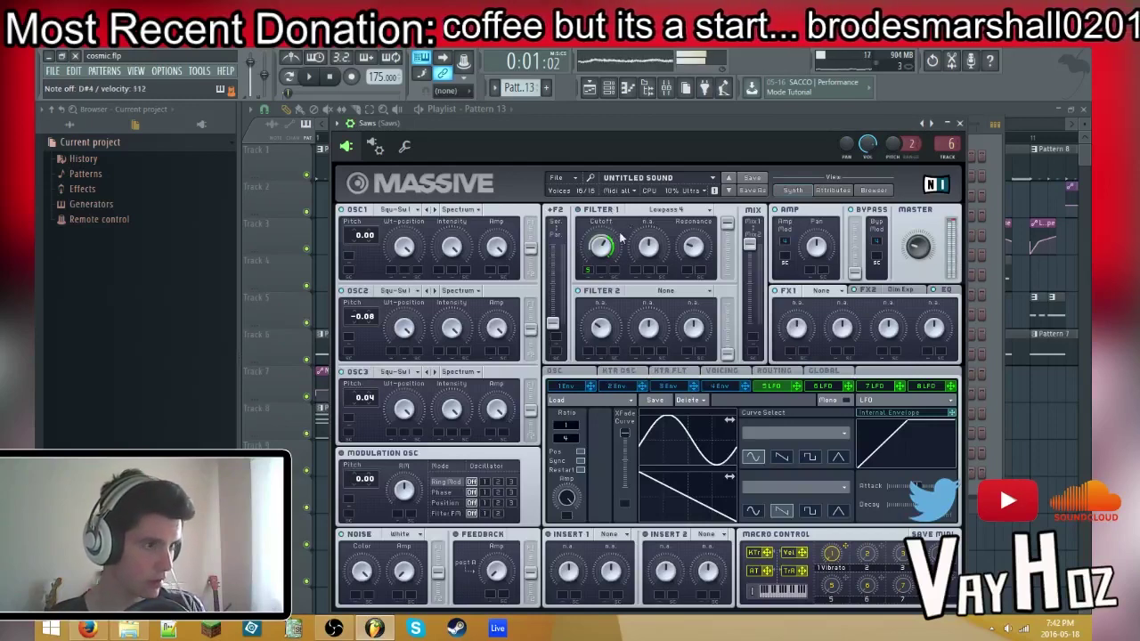
Check the effects loaded on the Saws mixer track and return to Massive
{"action": "key", "text": "F9"}
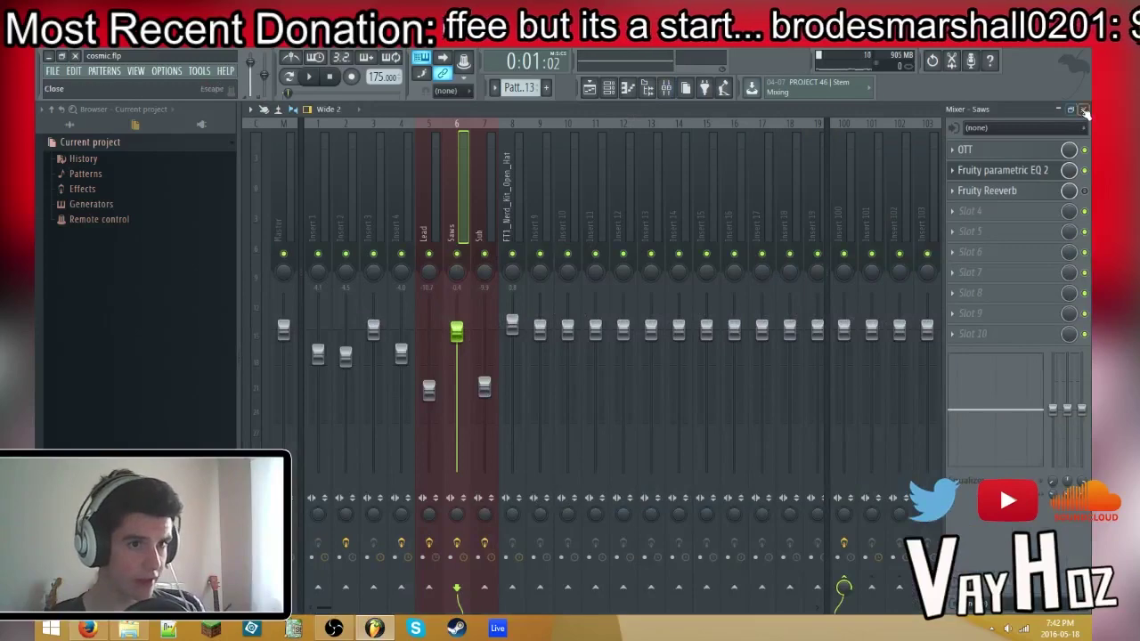
{"action": "left_click", "coordinate": [1085, 111]}
{"action": "key", "text": "F9"}
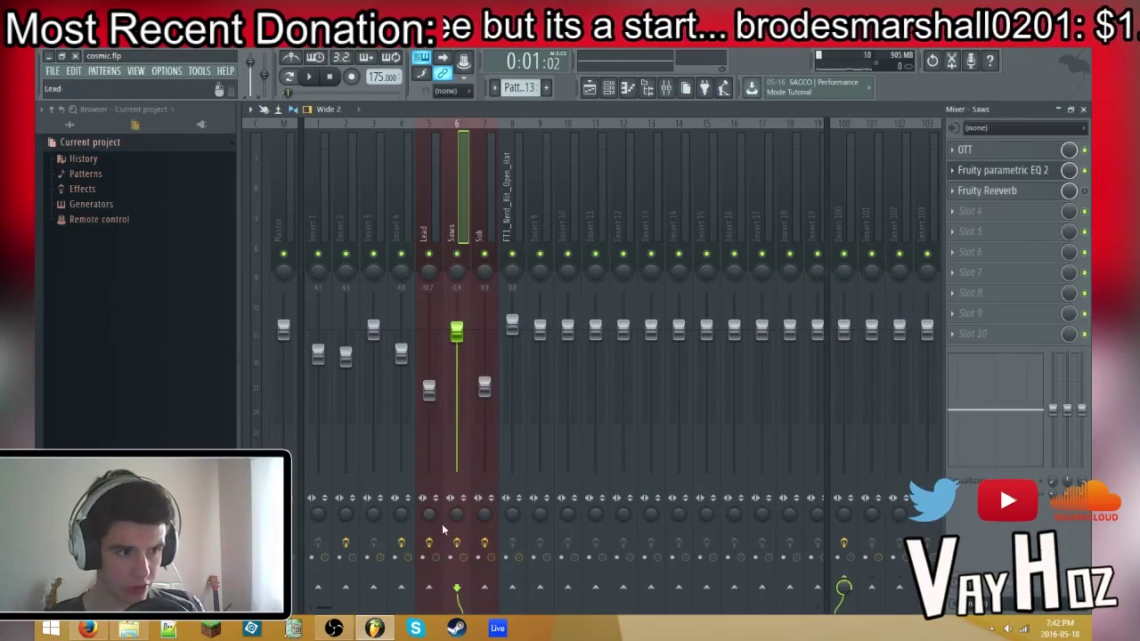
{"action": "key", "text": "F9"}
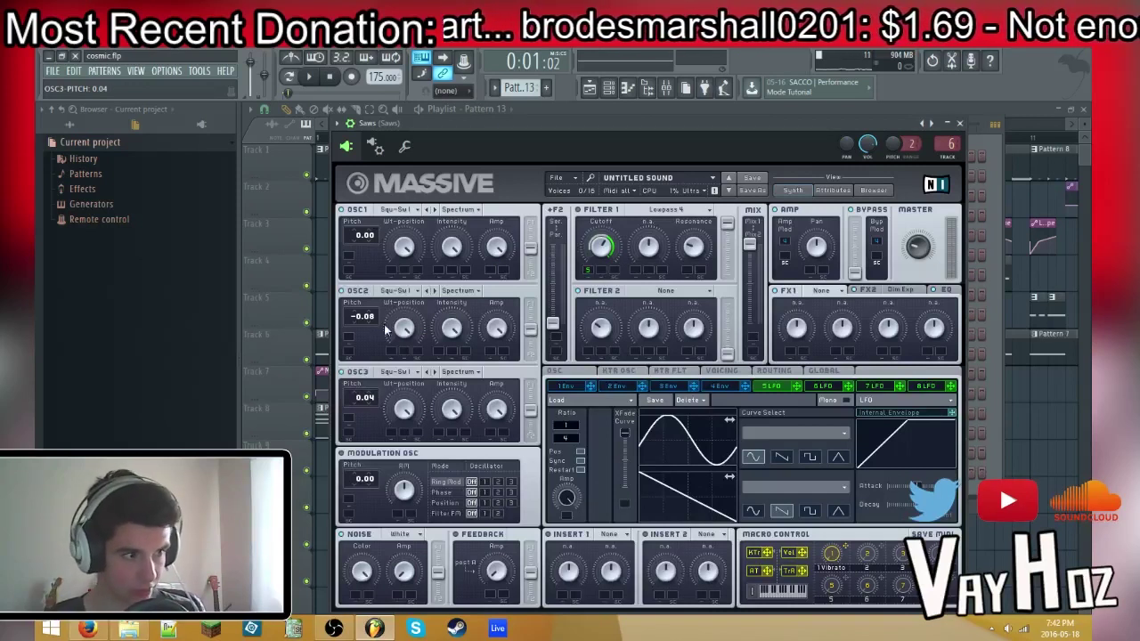
Examine Massive's voicing and unison spread settings, comparing the sound with Pan Position switched off and on
{"action": "left_click", "coordinate": [718, 371]}
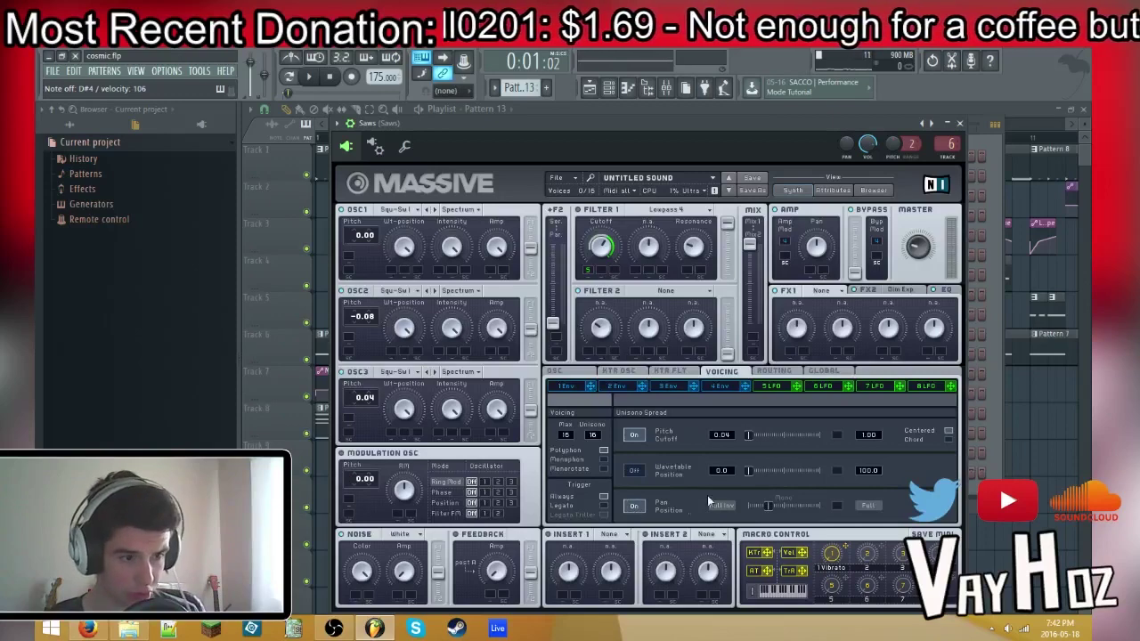
{"action": "left_click", "coordinate": [764, 507]}
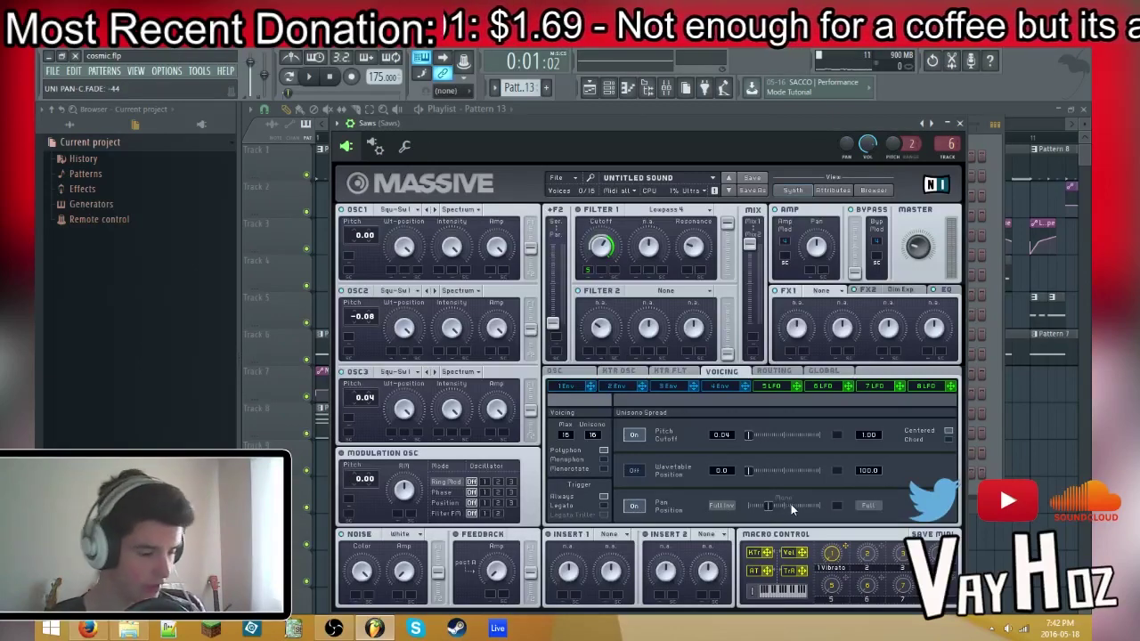
{"action": "left_click", "coordinate": [628, 505]}
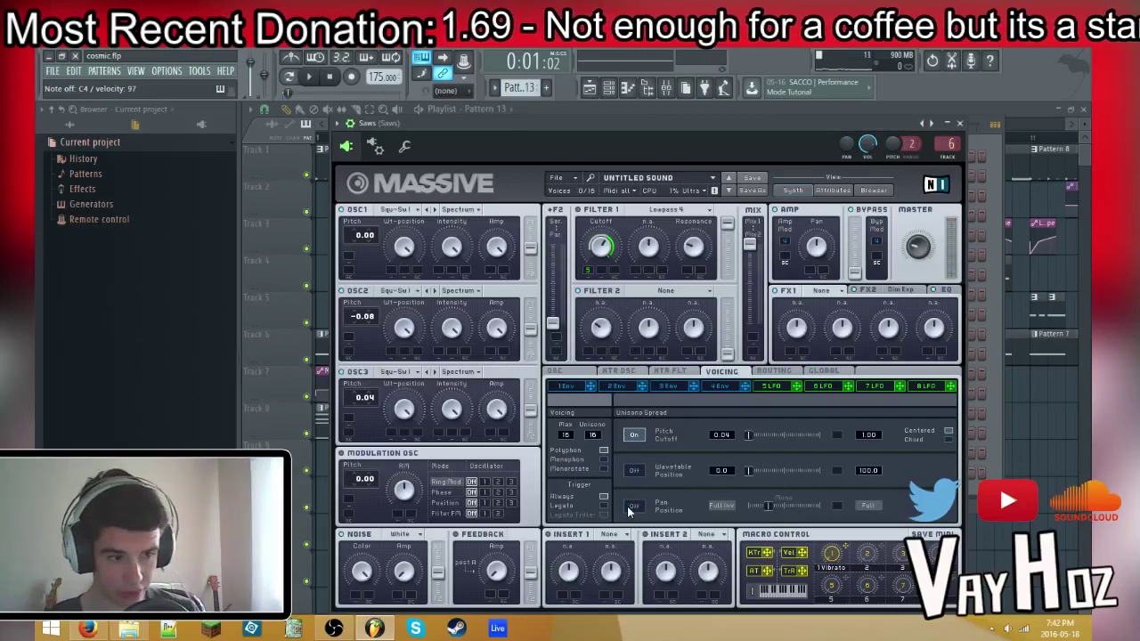
{"action": "left_click", "coordinate": [631, 507]}
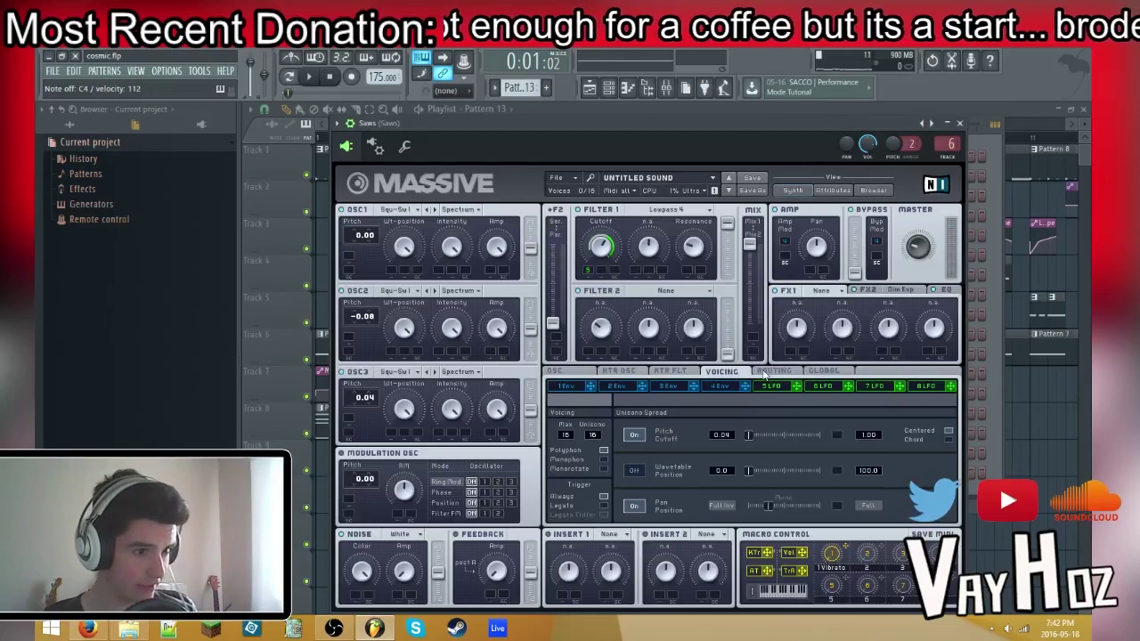
Examine Filter 1's cutoff and resonance in Massive, along with the ratio of the LFO 5 modulating the cutoff
{"action": "left_click", "coordinate": [771, 385]}
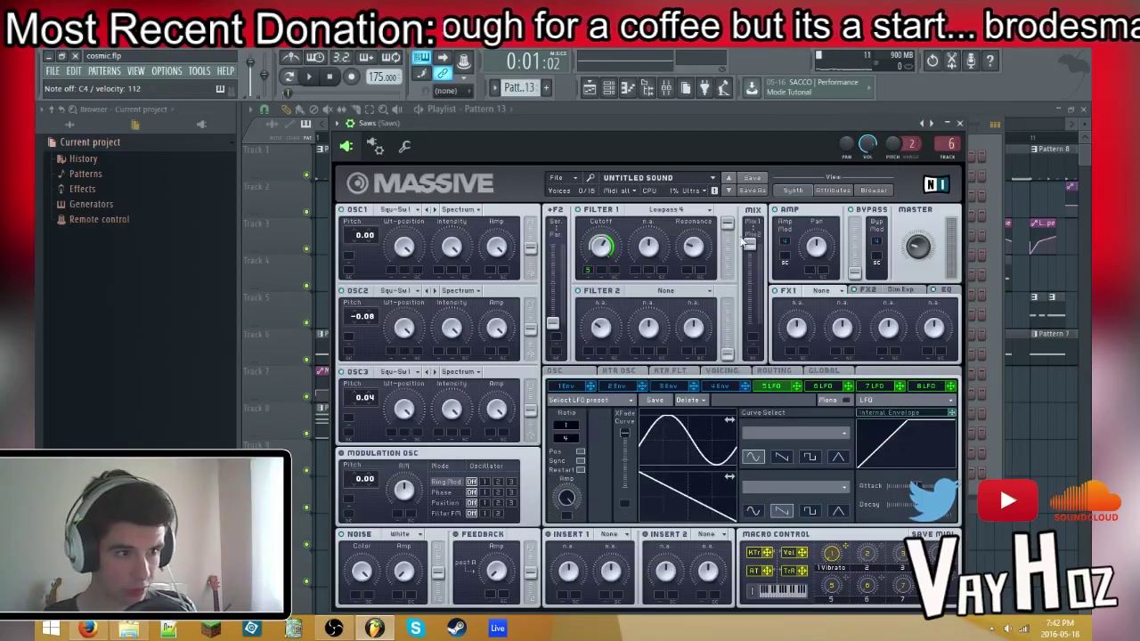
{"action": "left_click", "coordinate": [692, 247]}
{"action": "left_click", "coordinate": [601, 252]}
{"action": "left_click", "coordinate": [694, 247]}
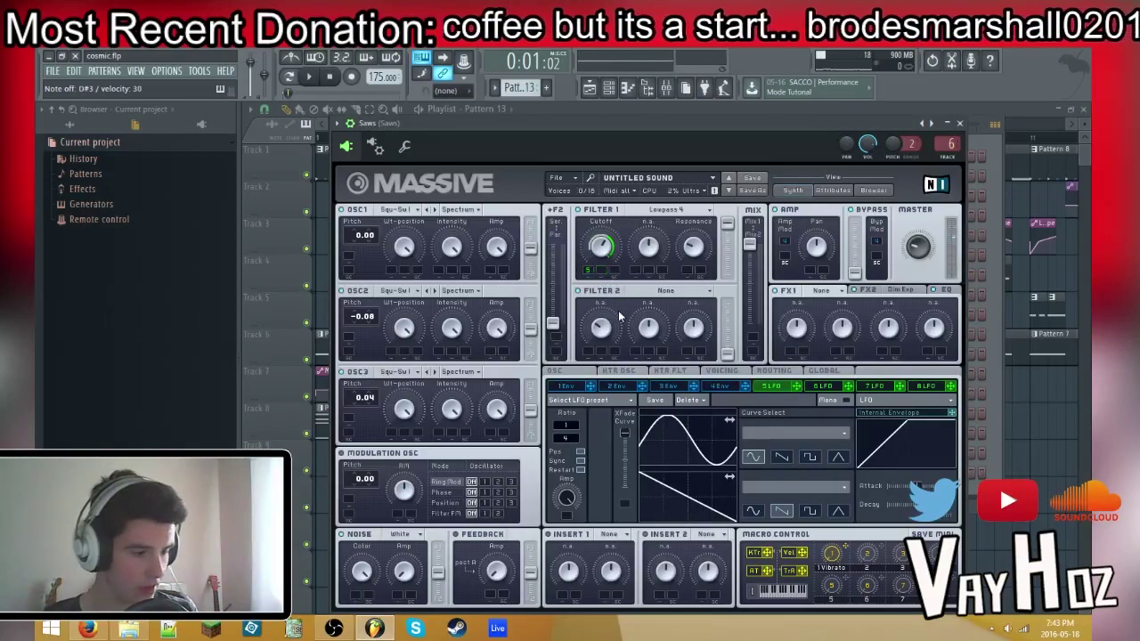
{"action": "left_click_drag", "start_coordinate": [575, 442], "coordinate": [578, 440]}
{"action": "scroll", "coordinate": [575, 443], "scroll_direction": "up", "scroll_amount": 2}
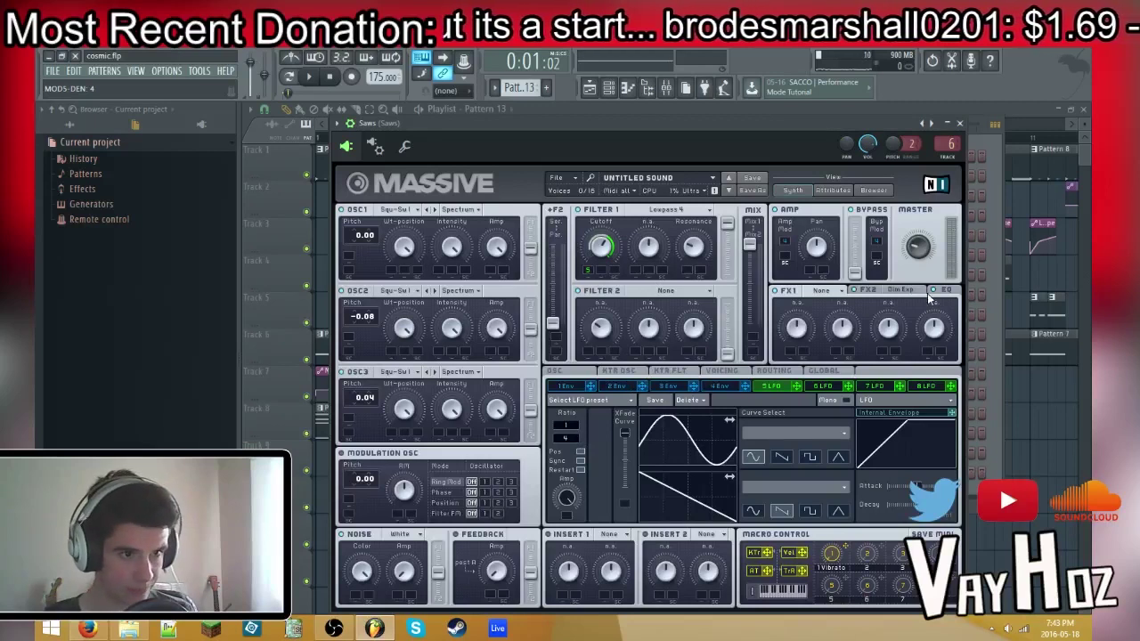
Check Massive's FX2 Dimension Expander and EQ settings and close the synth
{"action": "left_click", "coordinate": [869, 290]}
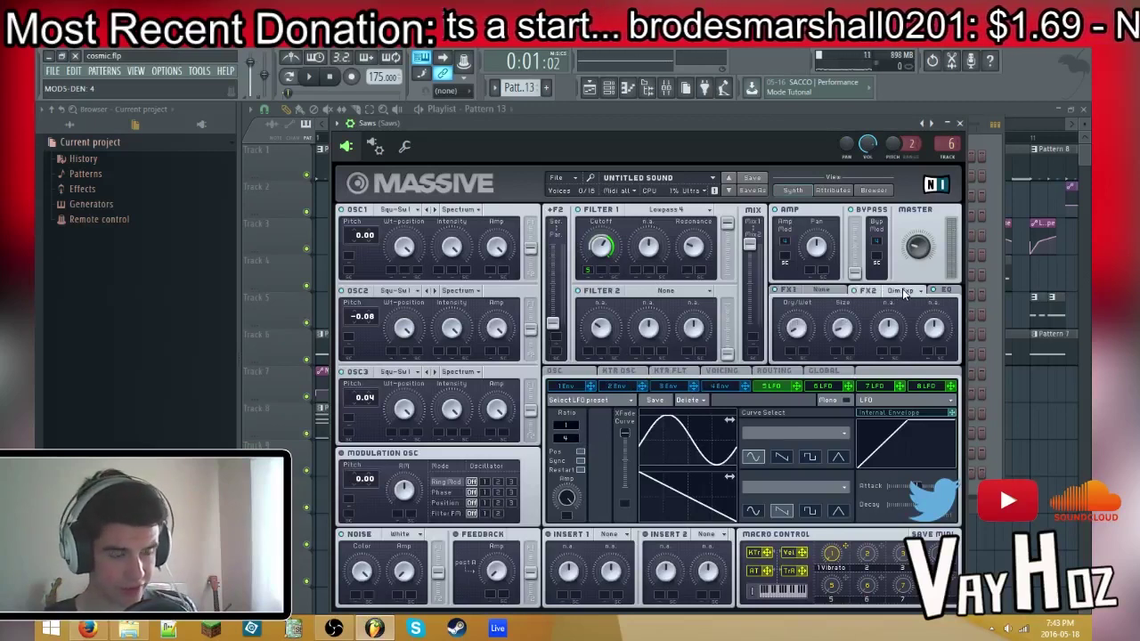
{"action": "left_click", "coordinate": [946, 291]}
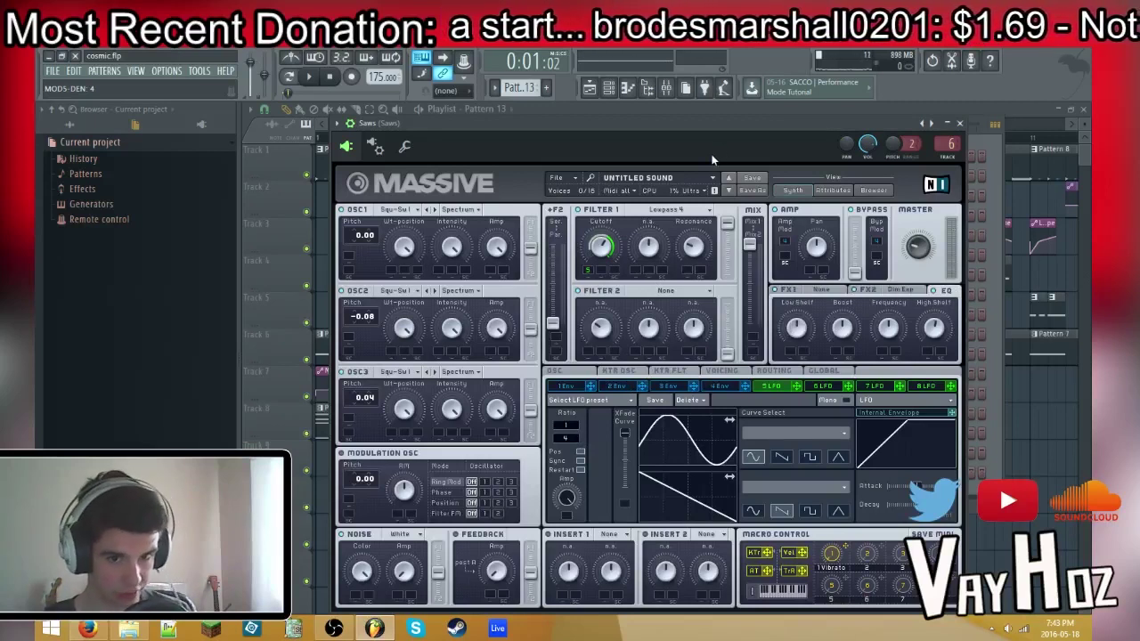
{"action": "key", "text": "Escape"}
Review the effects chain on the Saws mixer track and return to the playlist with the channel rack hidden
{"action": "left_click", "coordinate": [666, 88]}
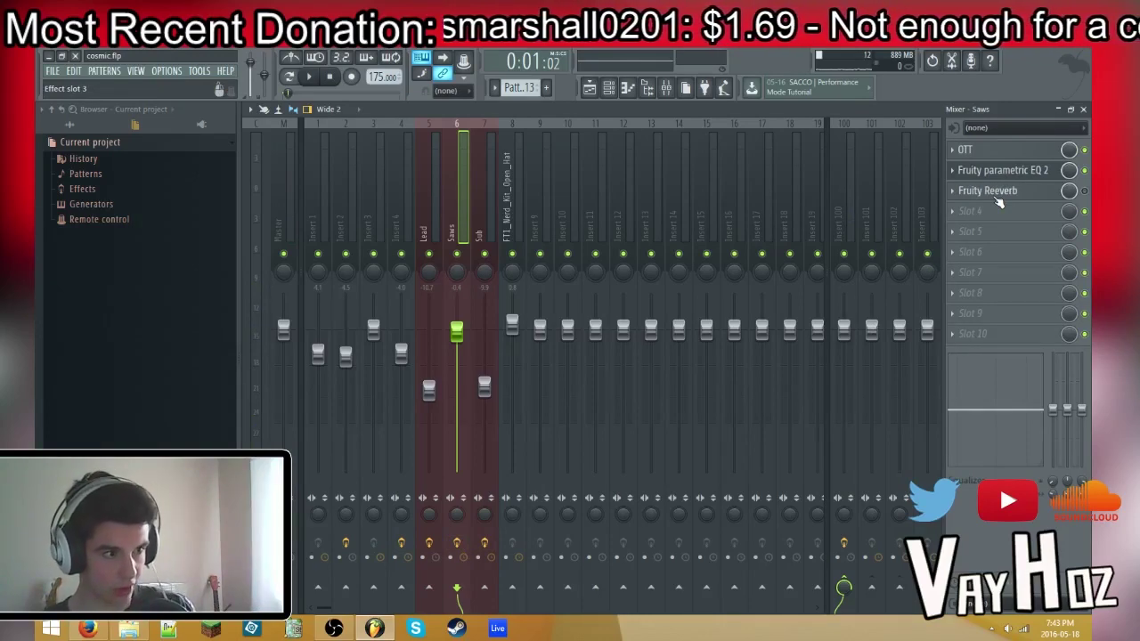
{"action": "key", "text": "F9"}
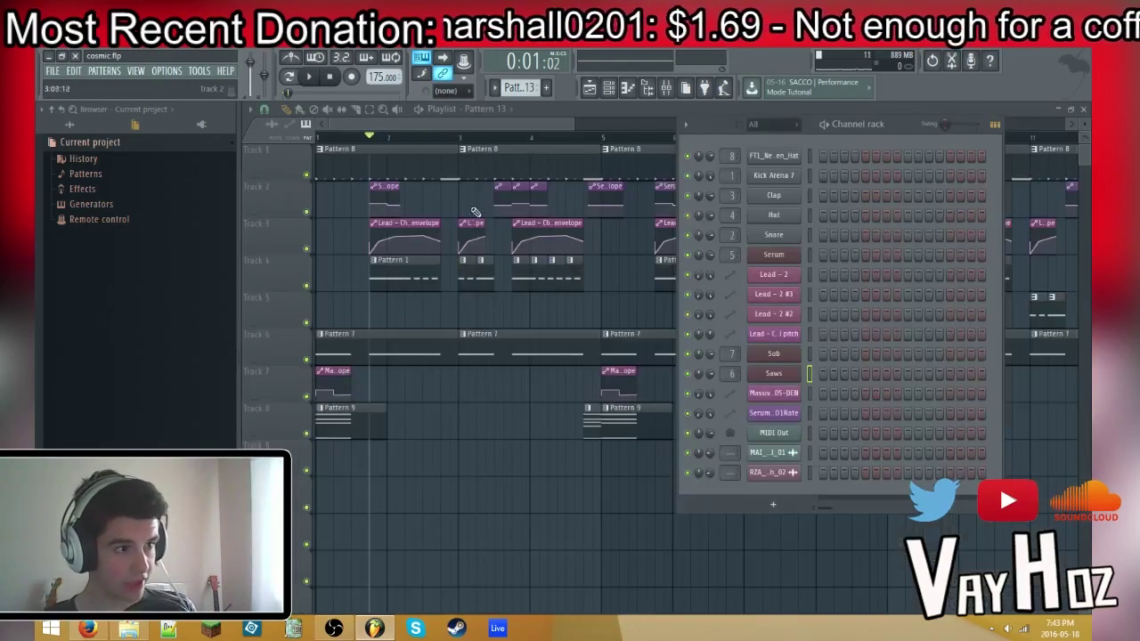
{"action": "key", "text": "F6"}
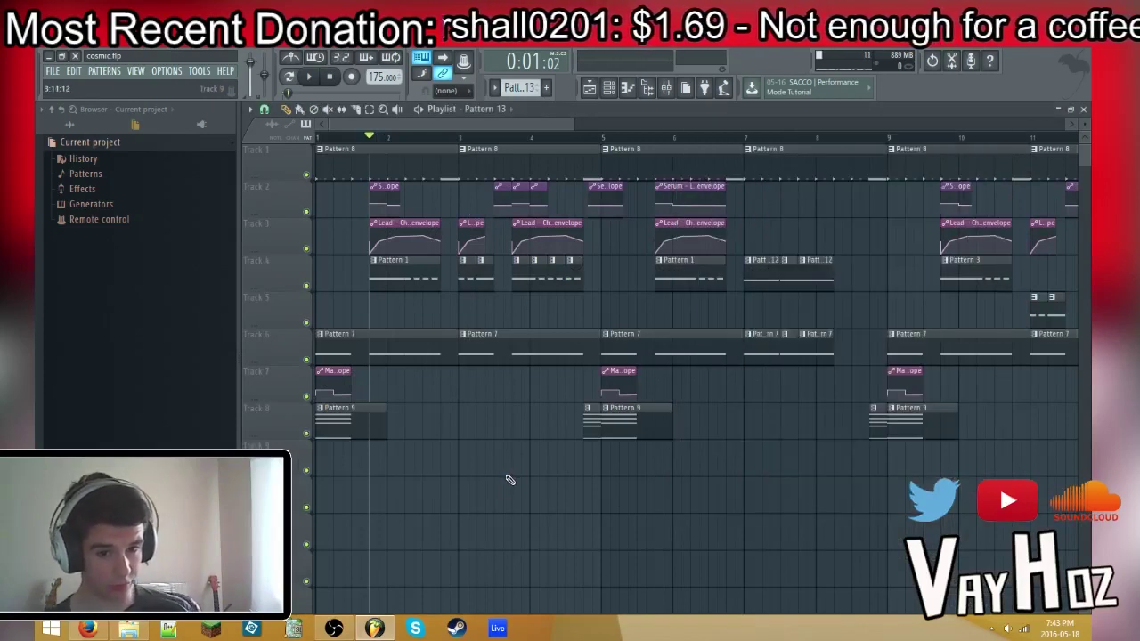